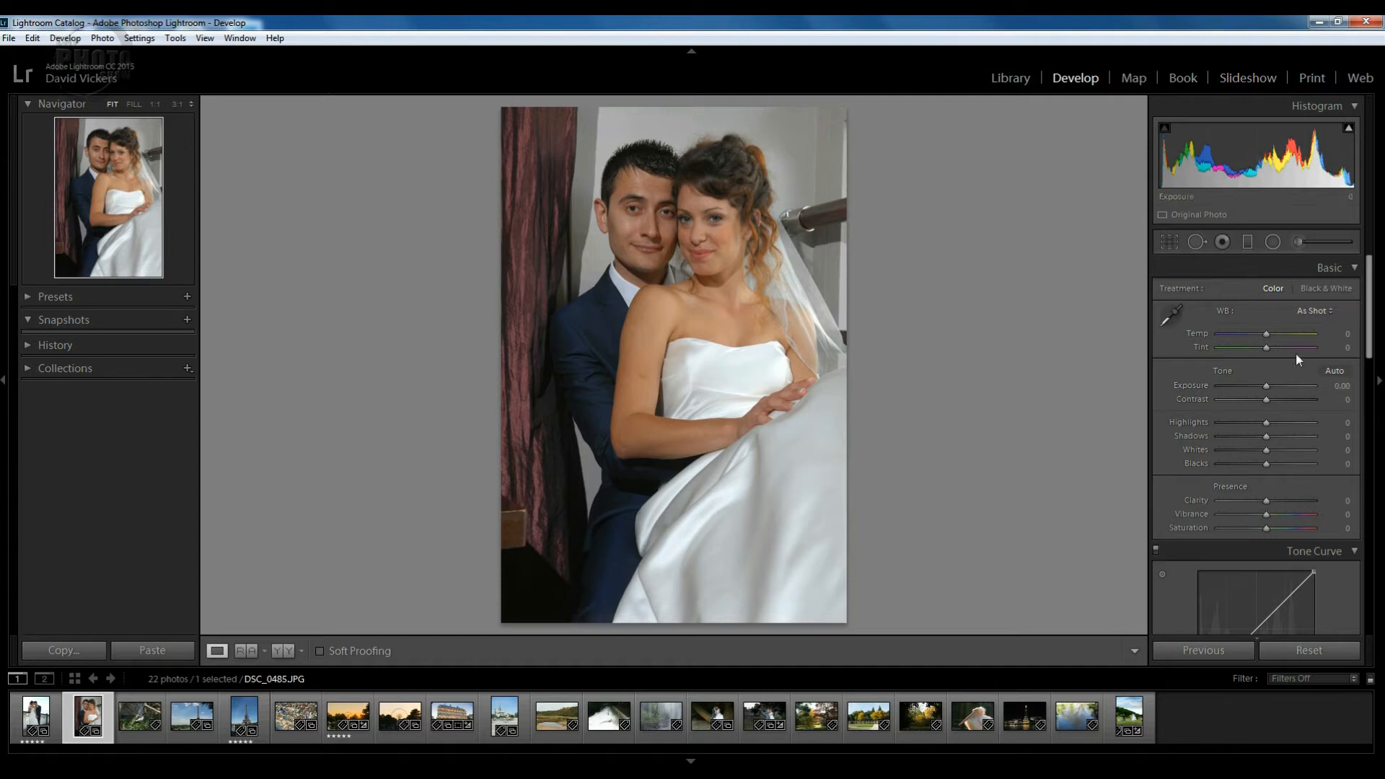
- Set the wedding photo's temperature to -9, exposure to +0.38, contrast to +12, highlights to -53 and shadows to +12
{"action": "left_click_drag", "start_coordinate": [1266, 335], "coordinate": [1262, 335]}
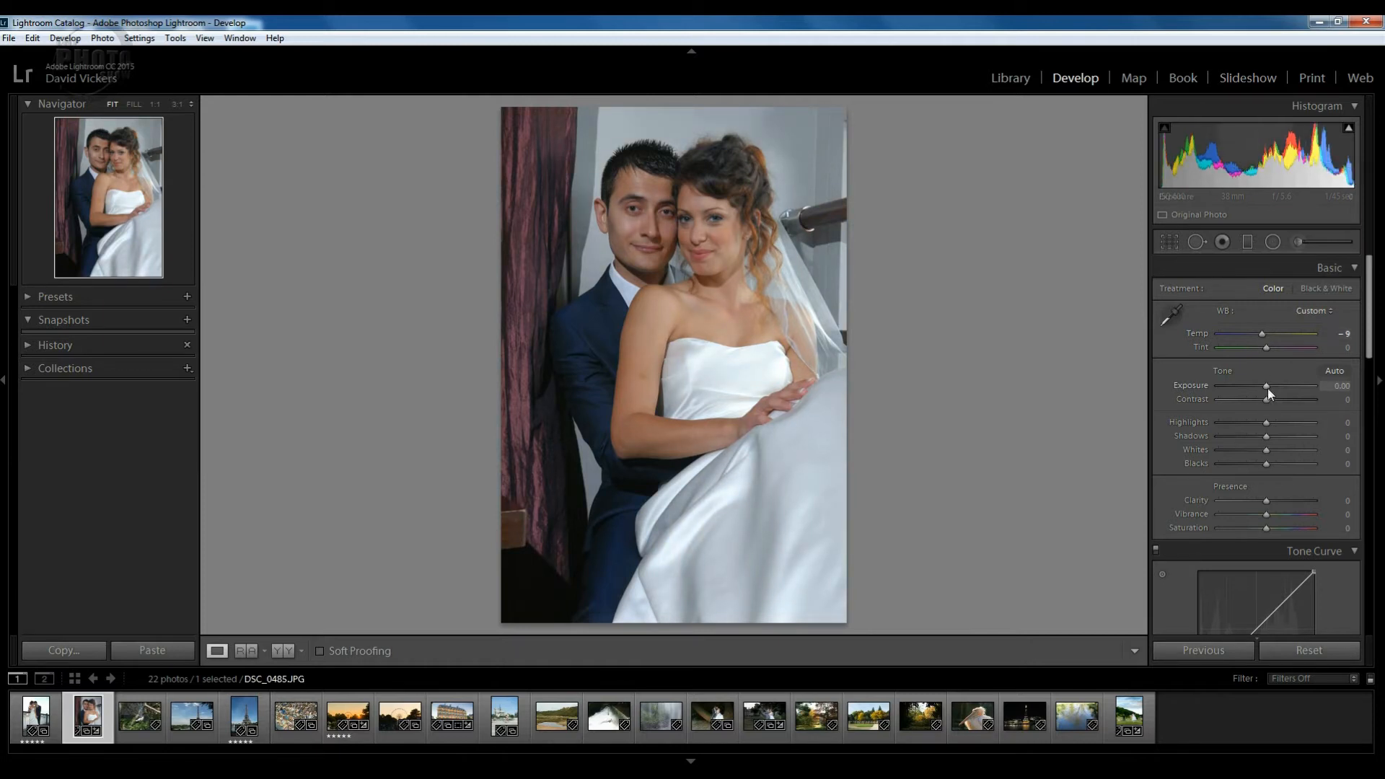
{"action": "left_click_drag", "start_coordinate": [1266, 385], "coordinate": [1269, 384]}
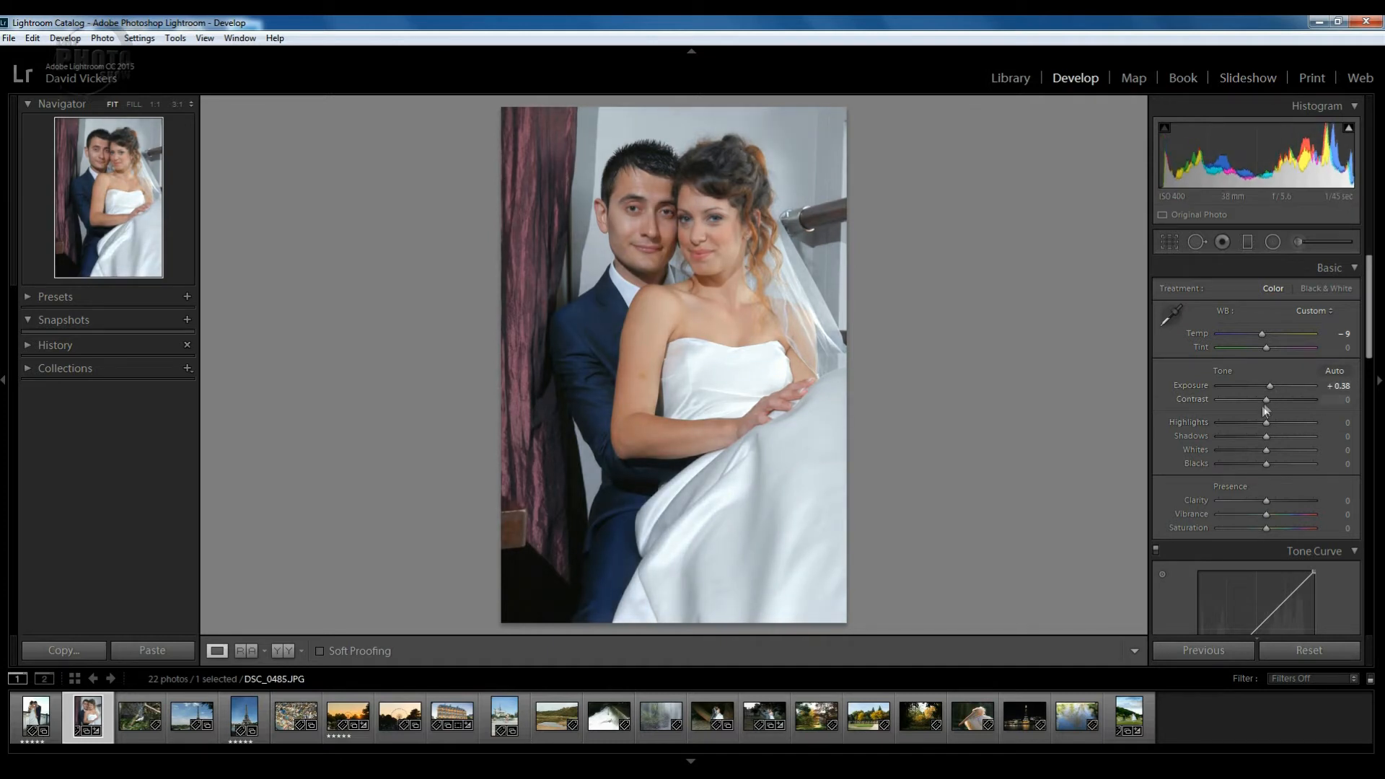
{"action": "left_click_drag", "start_coordinate": [1267, 400], "coordinate": [1241, 423]}
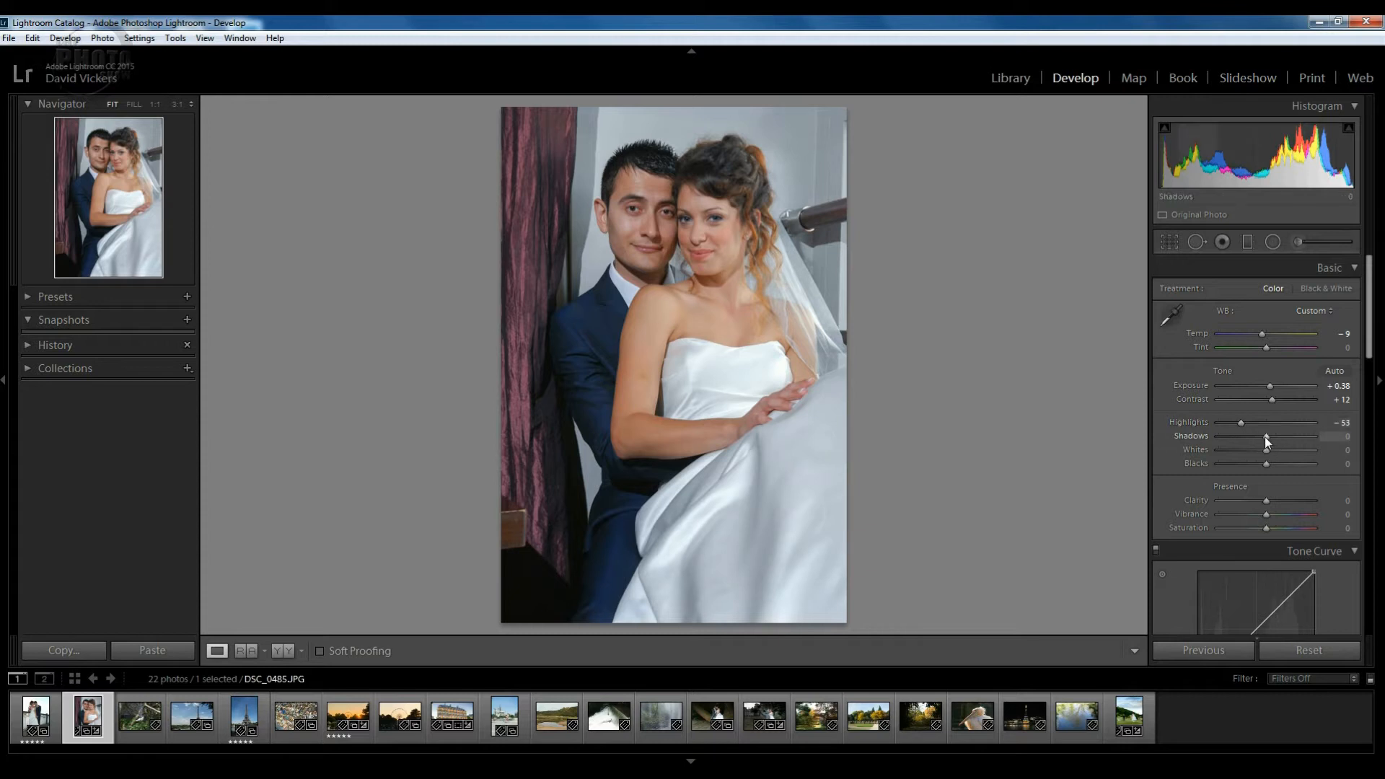
{"action": "left_click_drag", "start_coordinate": [1266, 436], "coordinate": [1272, 436]}
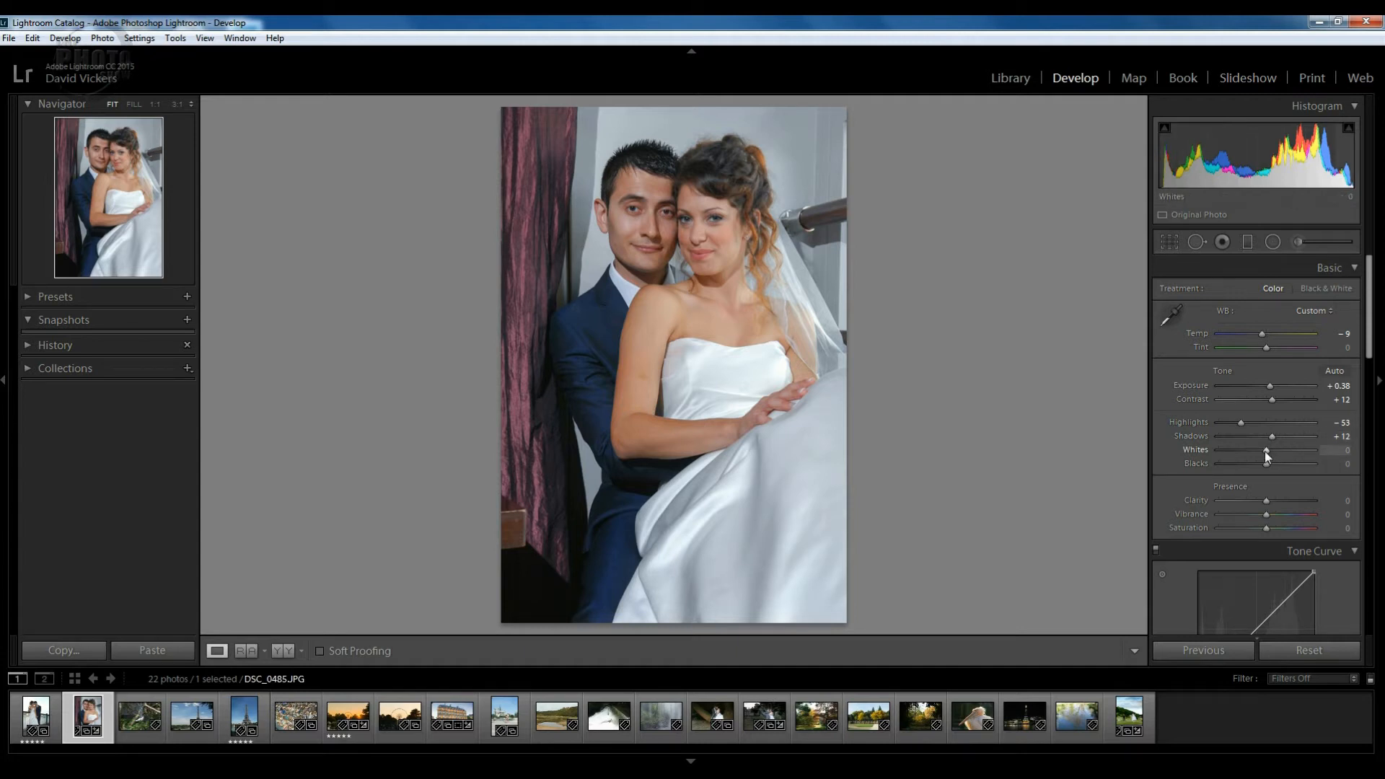
- Set the whites to +8 using the clipping preview, blacks to -27, clarity to +8 and vibrance to -3
{"action": "left_click", "coordinate": [1265, 452], "text": "alt"}
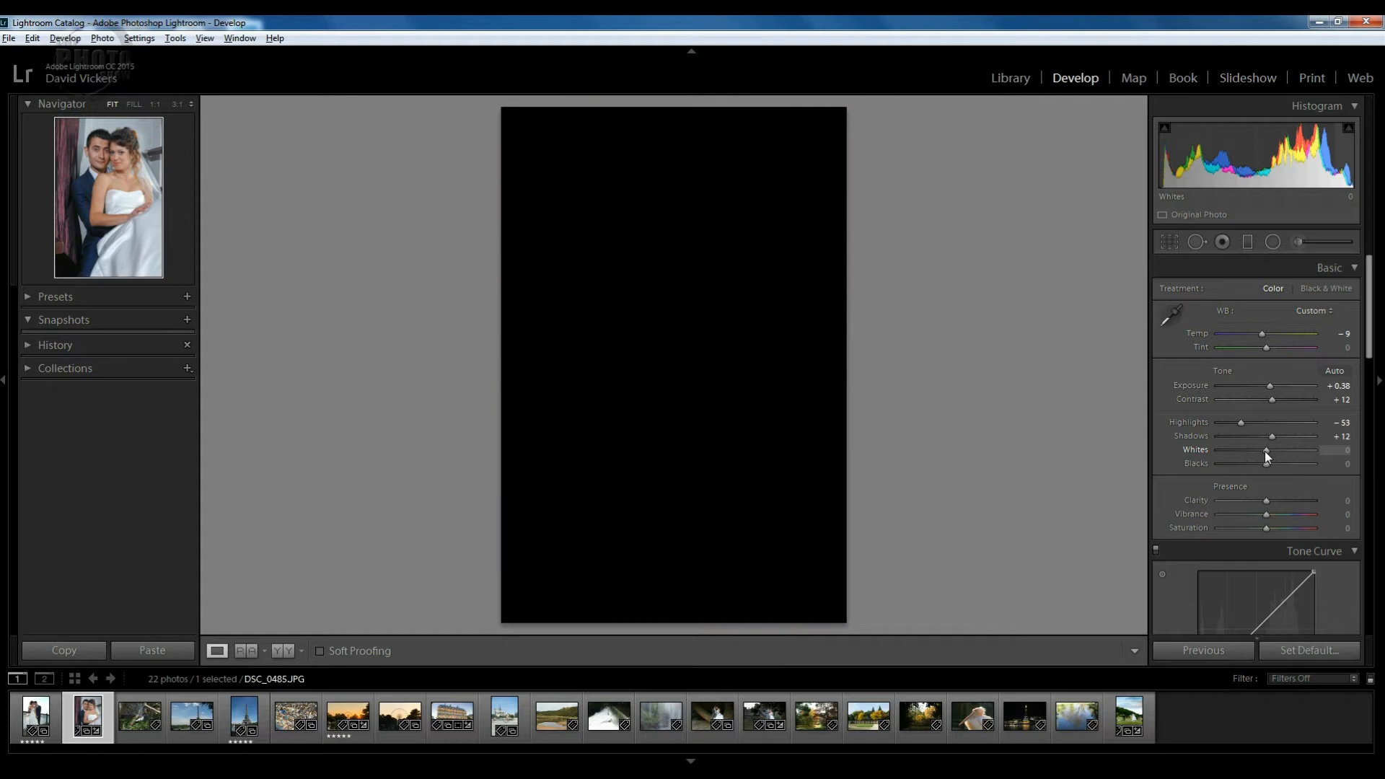
{"action": "left_click_drag", "start_coordinate": [1266, 451], "coordinate": [1270, 451]}
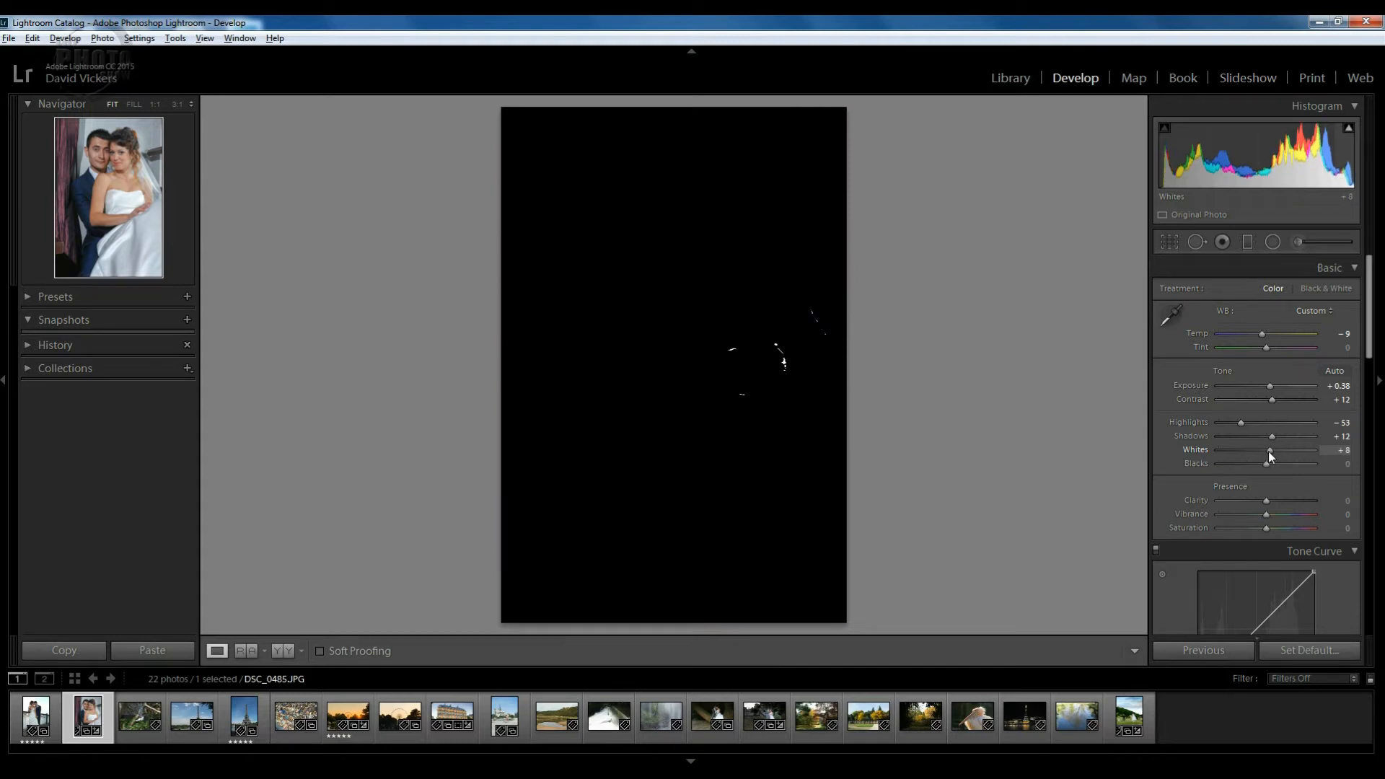
{"action": "left_click_drag", "start_coordinate": [1269, 451], "coordinate": [1269, 451]}
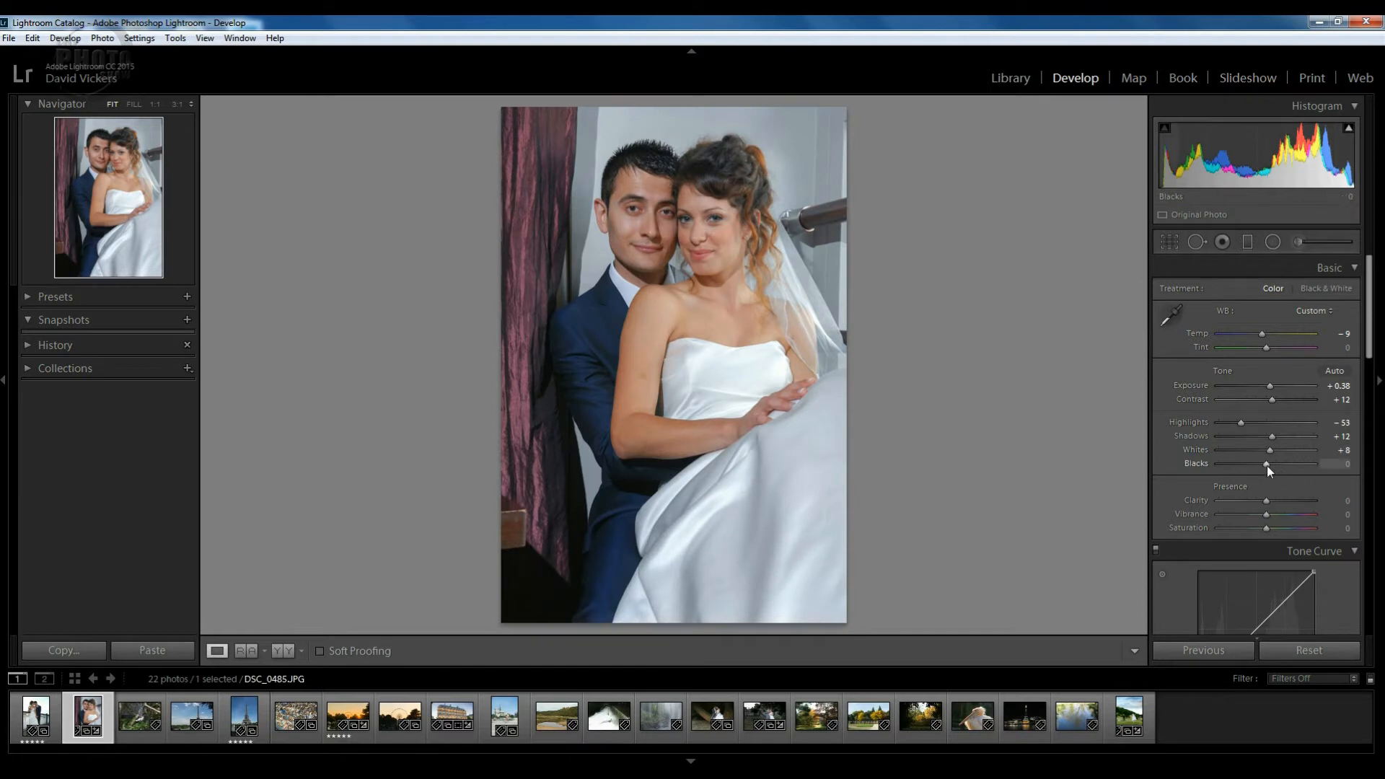
{"action": "left_click_drag", "start_coordinate": [1267, 465], "coordinate": [1265, 515]}
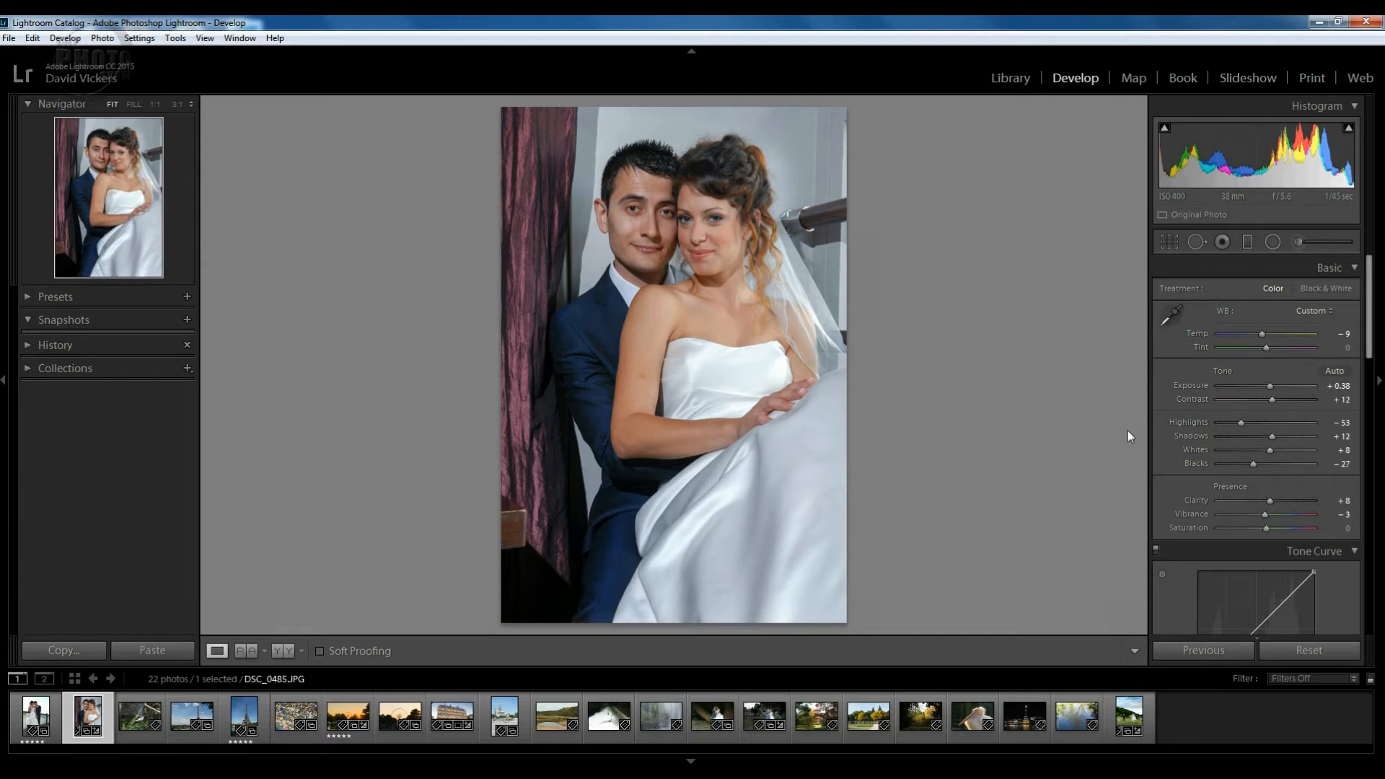
- Activate the Adjustment Brush, reset its effect settings and set its exposure to 0.50
{"action": "left_click", "coordinate": [1298, 243]}
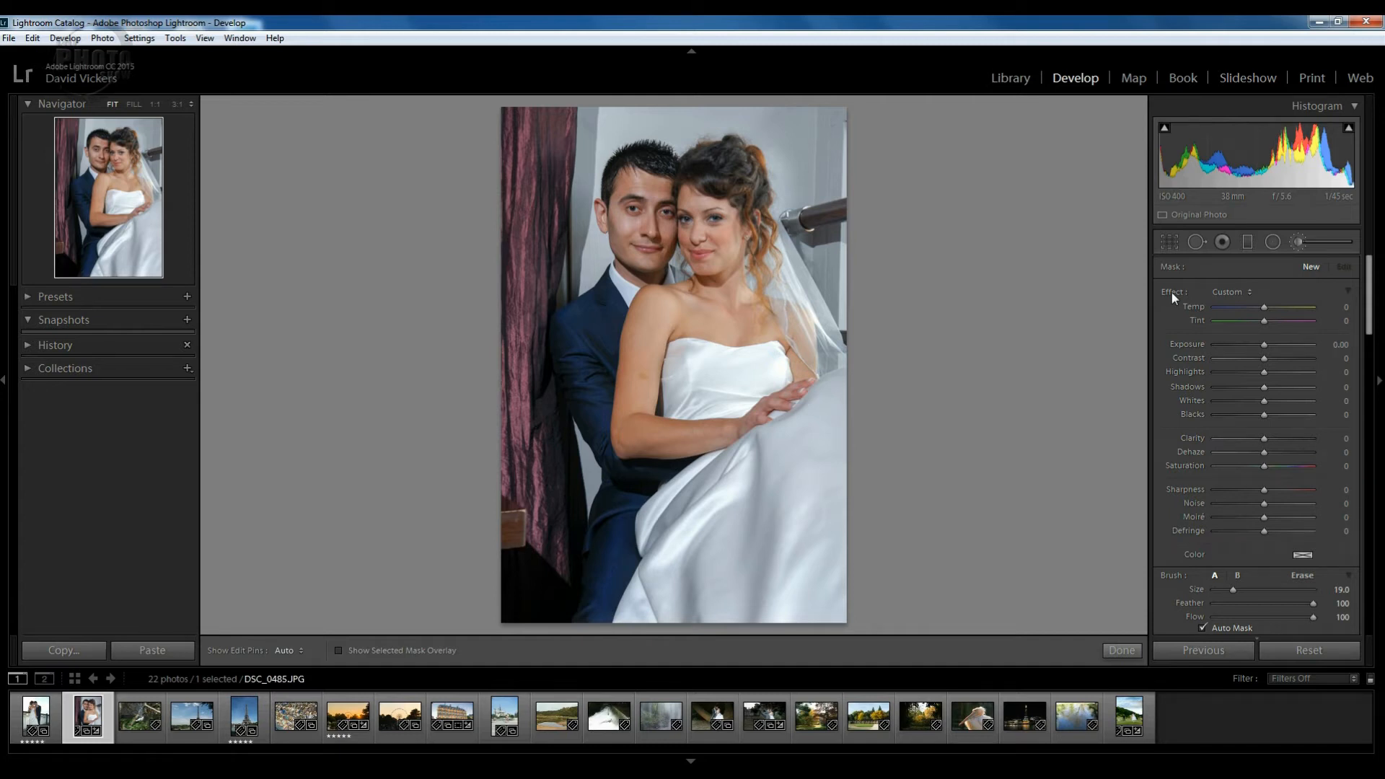
{"action": "left_click_drag", "start_coordinate": [1266, 345], "coordinate": [1229, 390]}
{"action": "double_click", "coordinate": [1174, 296]}
{"action": "left_click_drag", "start_coordinate": [1264, 344], "coordinate": [1266, 344]}
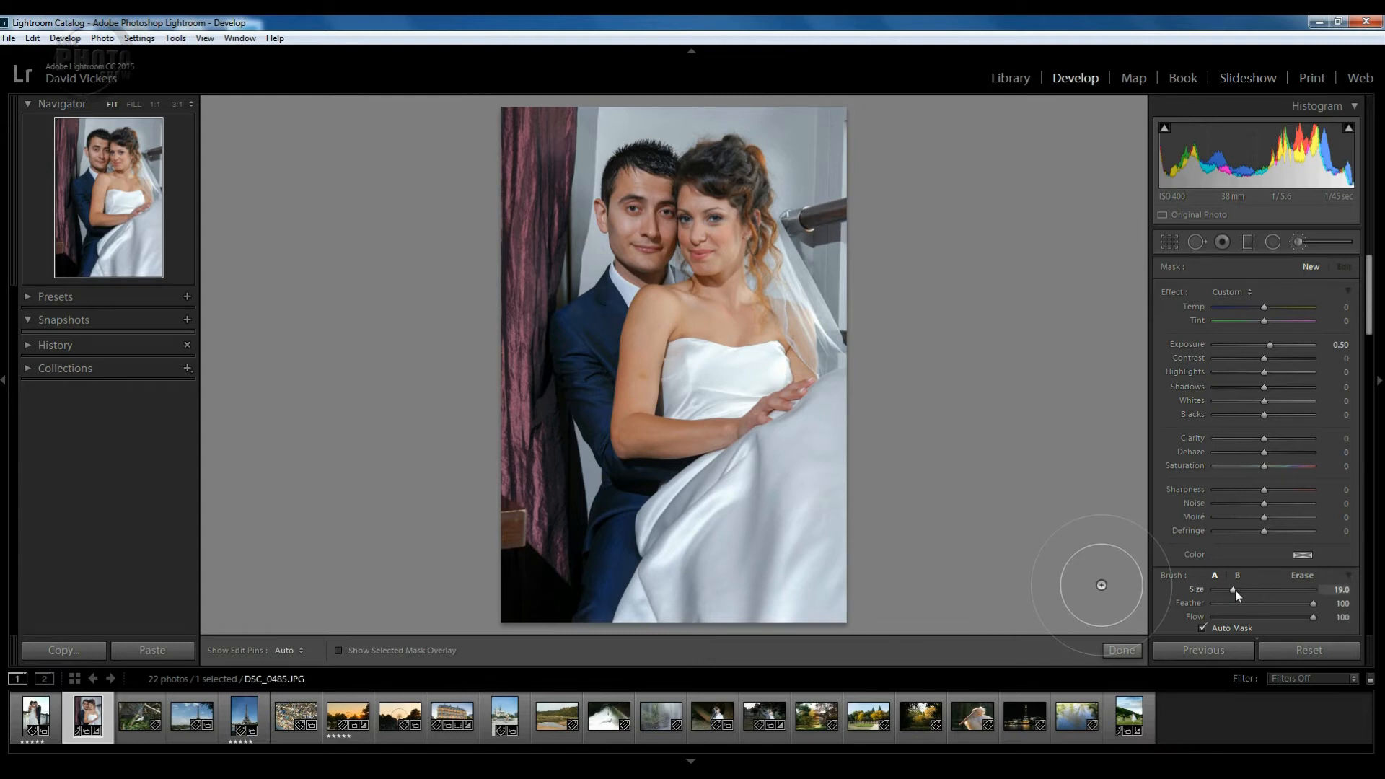
- Set the brush to size 20 with feather 100 and turn off Auto Mask
{"action": "mouse_move", "coordinate": [1236, 589]}
{"action": "left_mouse_down"}
{"action": "mouse_move", "coordinate": [1253, 590]}
{"action": "mouse_move", "coordinate": [1240, 590]}
{"action": "left_mouse_up"}
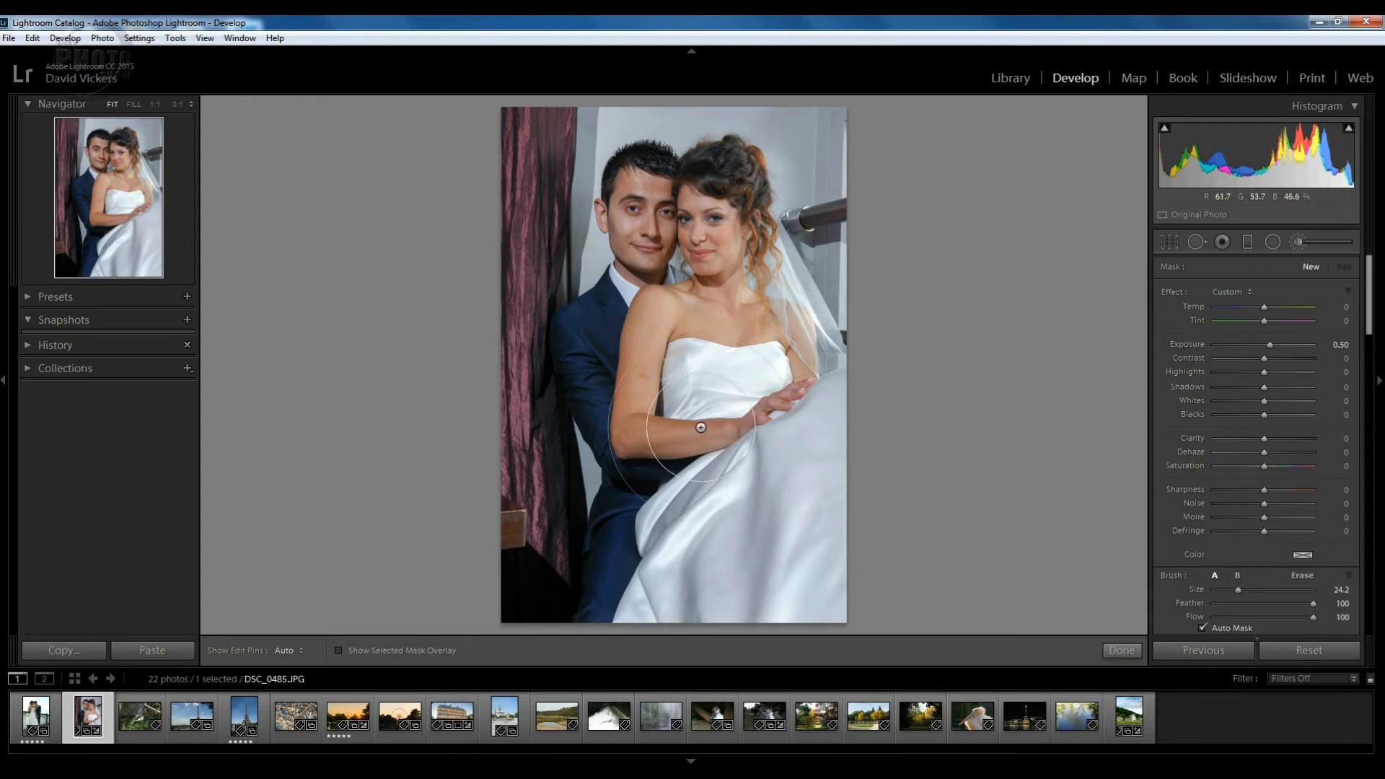
{"action": "scroll", "coordinate": [701, 427], "scroll_direction": "up", "scroll_amount": 6}
{"action": "scroll", "coordinate": [701, 427], "scroll_direction": "down", "scroll_amount": 6}
{"action": "scroll", "coordinate": [700, 428], "scroll_direction": "down", "scroll_amount": 1}
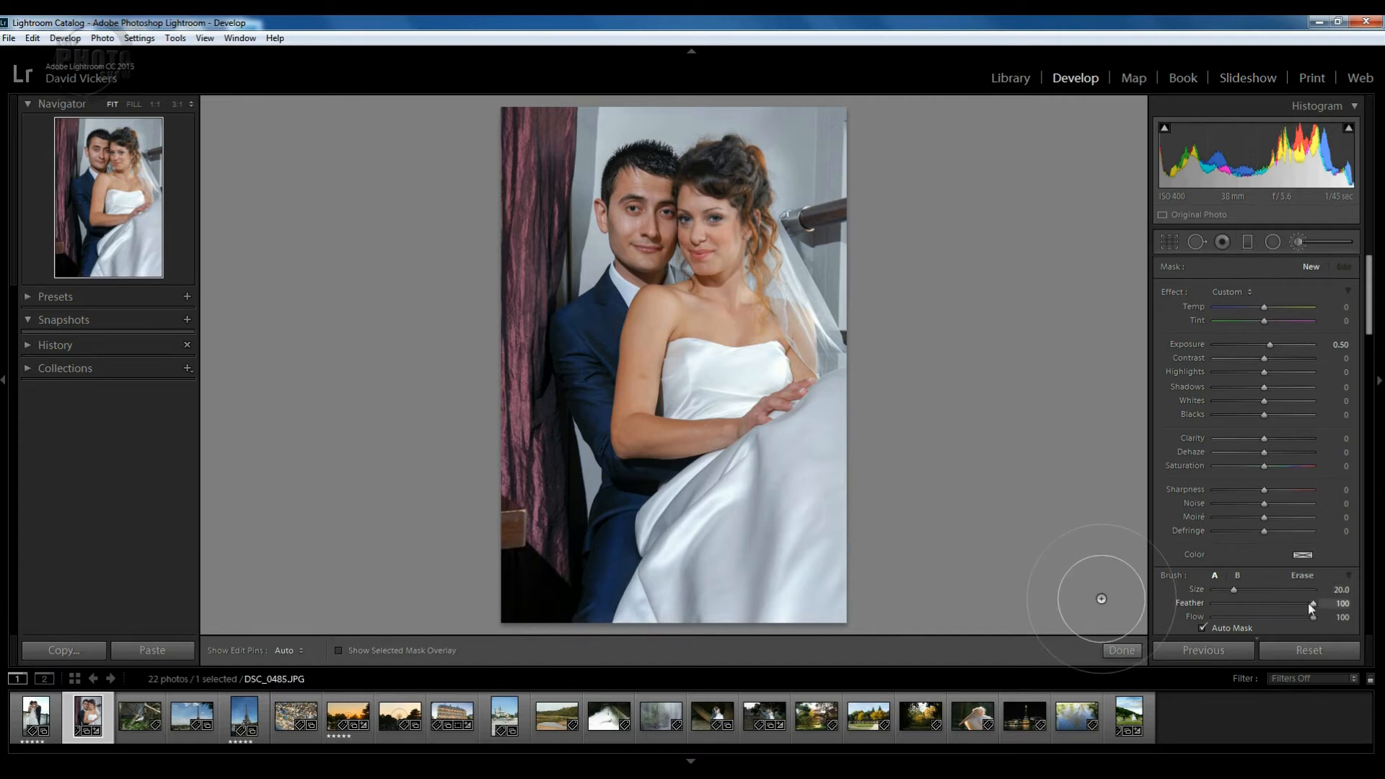
{"action": "mouse_move", "coordinate": [1312, 605]}
{"action": "left_mouse_down"}
{"action": "mouse_move", "coordinate": [1229, 610]}
{"action": "mouse_move", "coordinate": [1319, 606]}
{"action": "left_mouse_up"}
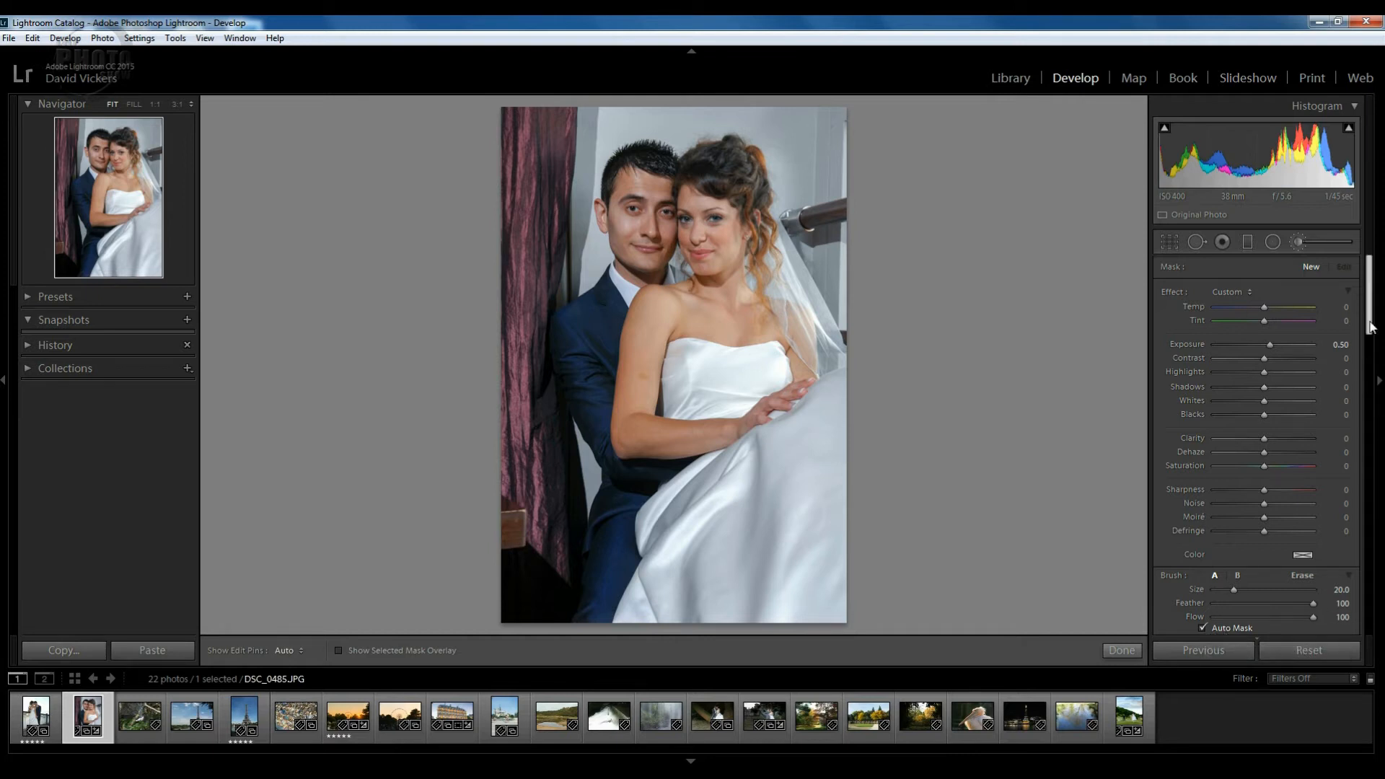
{"action": "left_click_drag", "start_coordinate": [1370, 327], "coordinate": [1371, 345]}
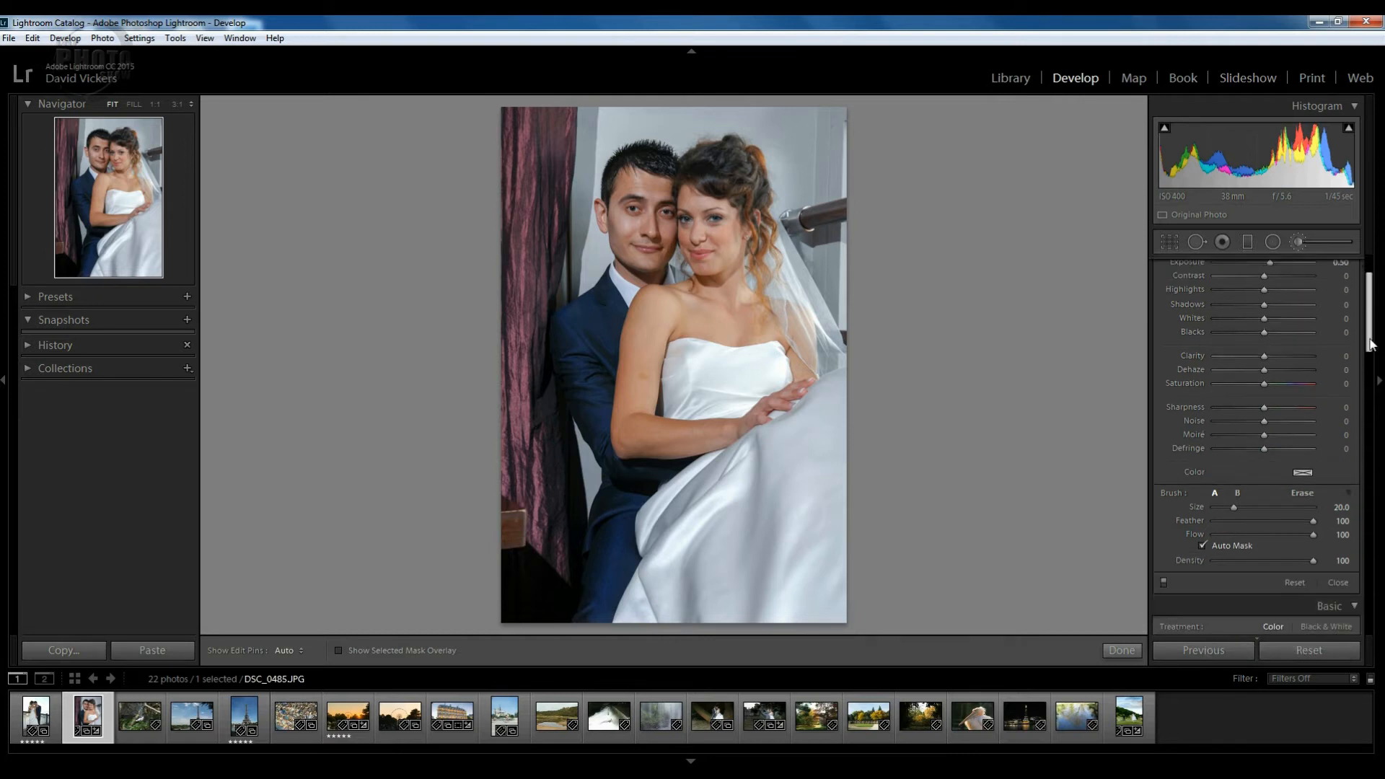
{"action": "left_click", "coordinate": [1203, 546]}
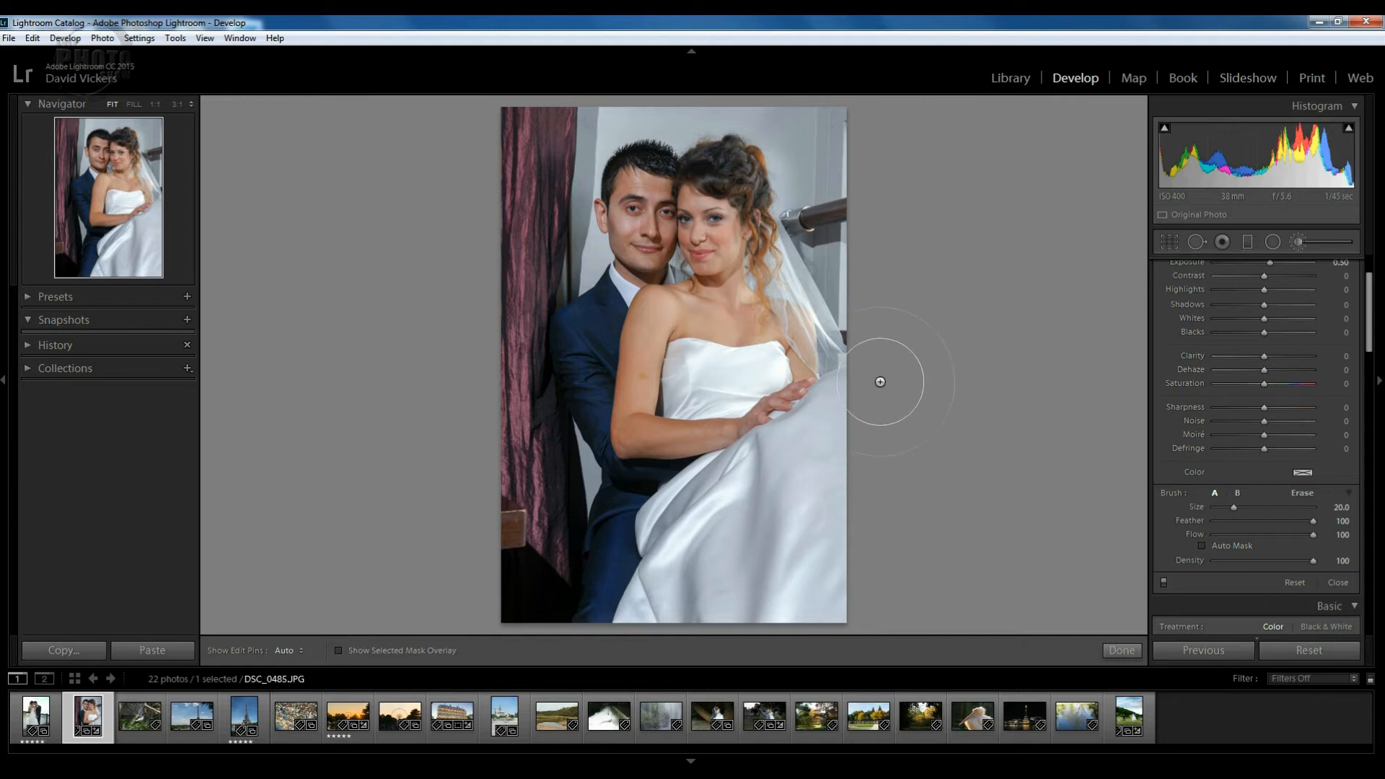
- Paint the brightening brush over both faces and compare the photo with and without the adjustment
{"action": "left_click", "coordinate": [638, 223]}
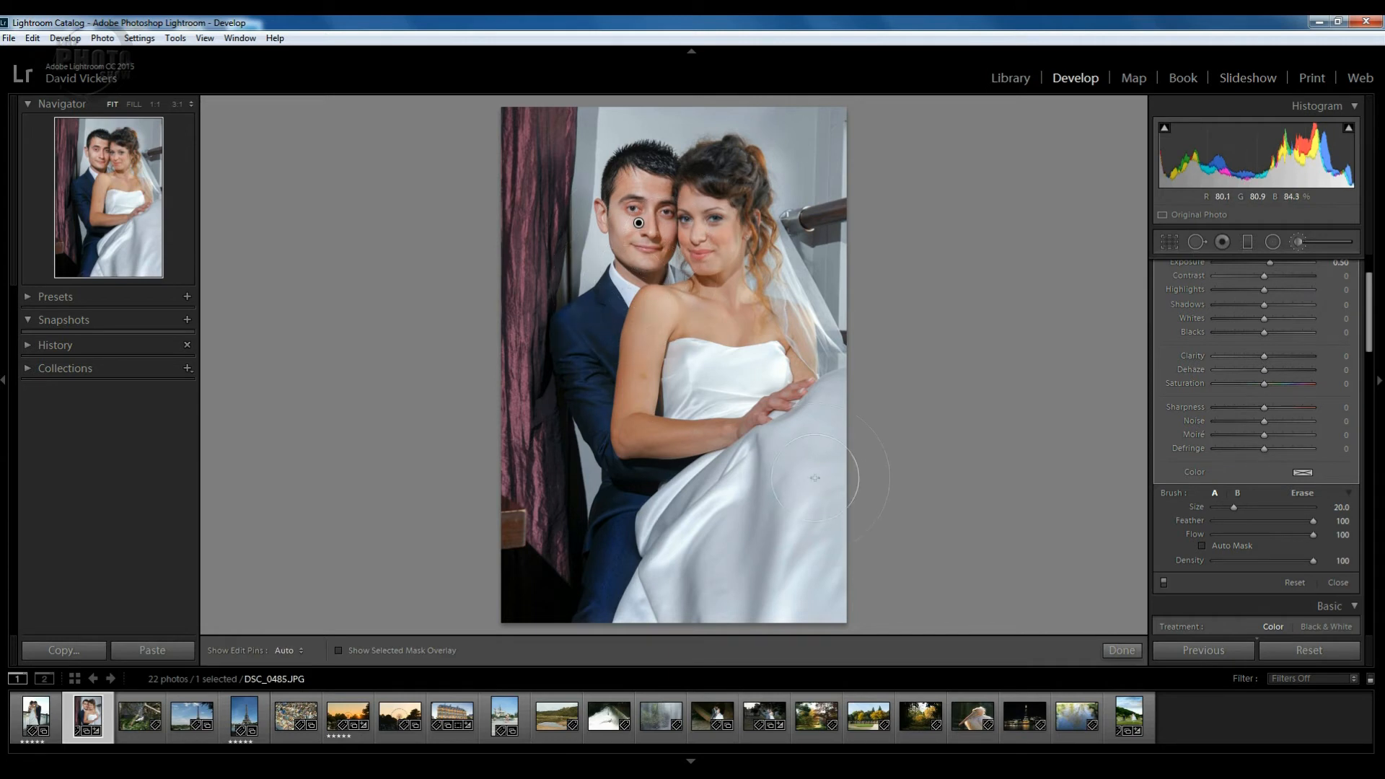
{"action": "left_click", "coordinate": [1163, 582]}
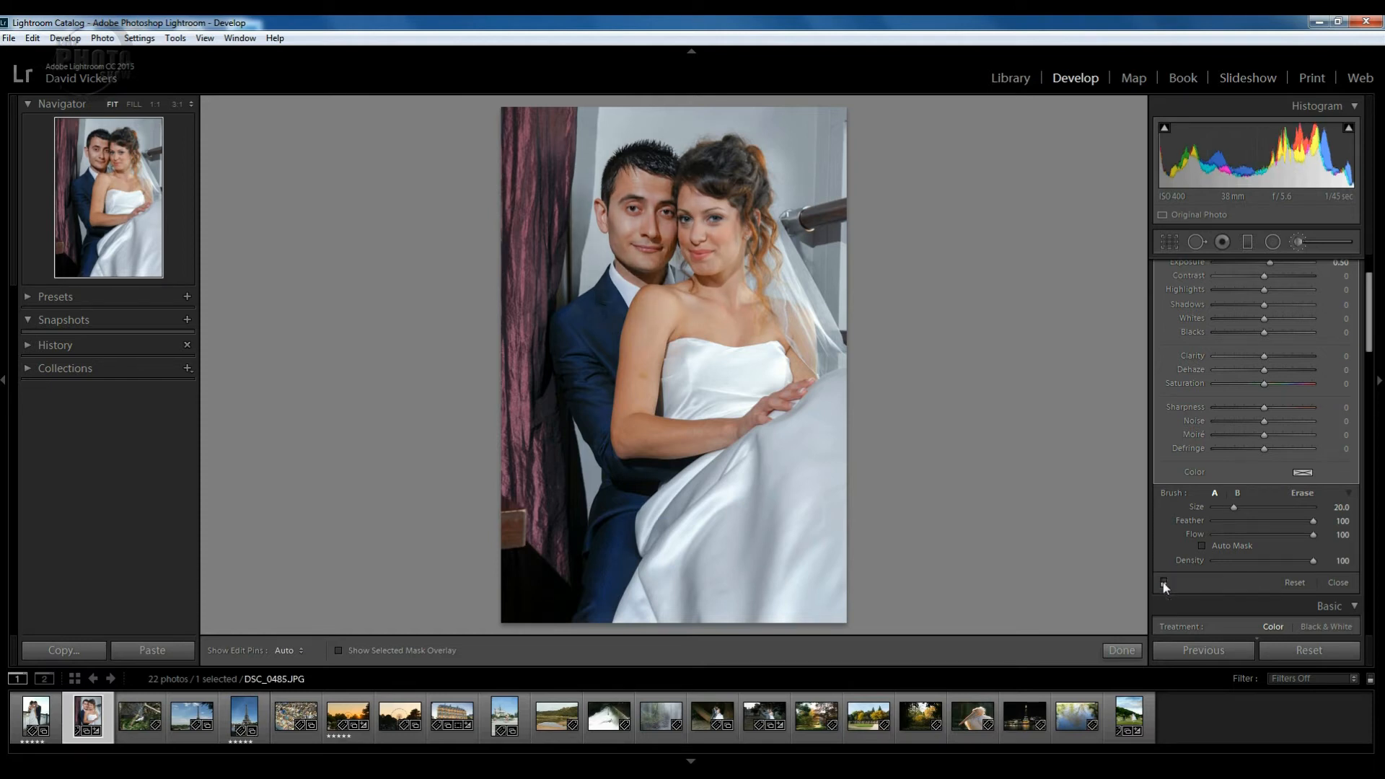
{"action": "left_click", "coordinate": [1163, 583]}
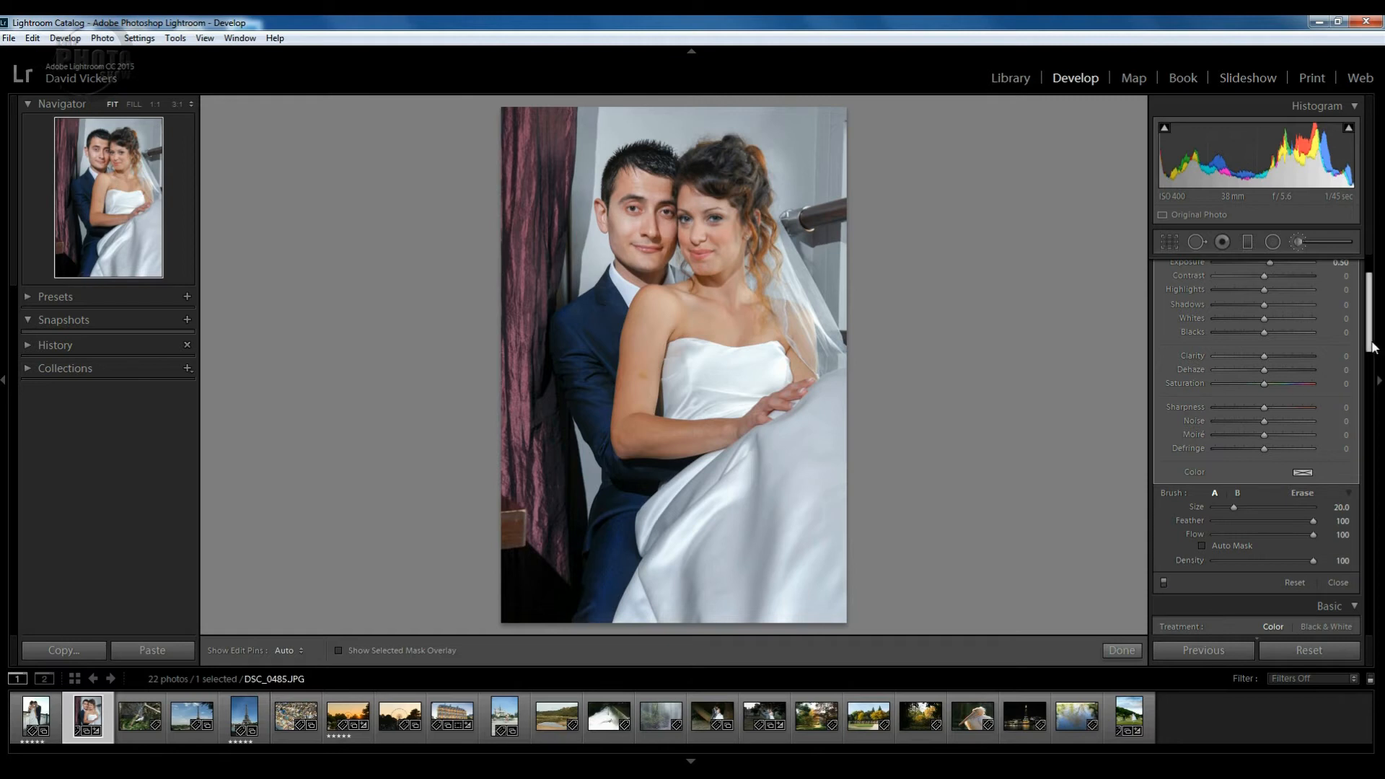
- Show the mask overlay to check the brushed area on the faces, and hide it again
{"action": "scroll", "coordinate": [1373, 345], "scroll_direction": "up", "scroll_amount": 2}
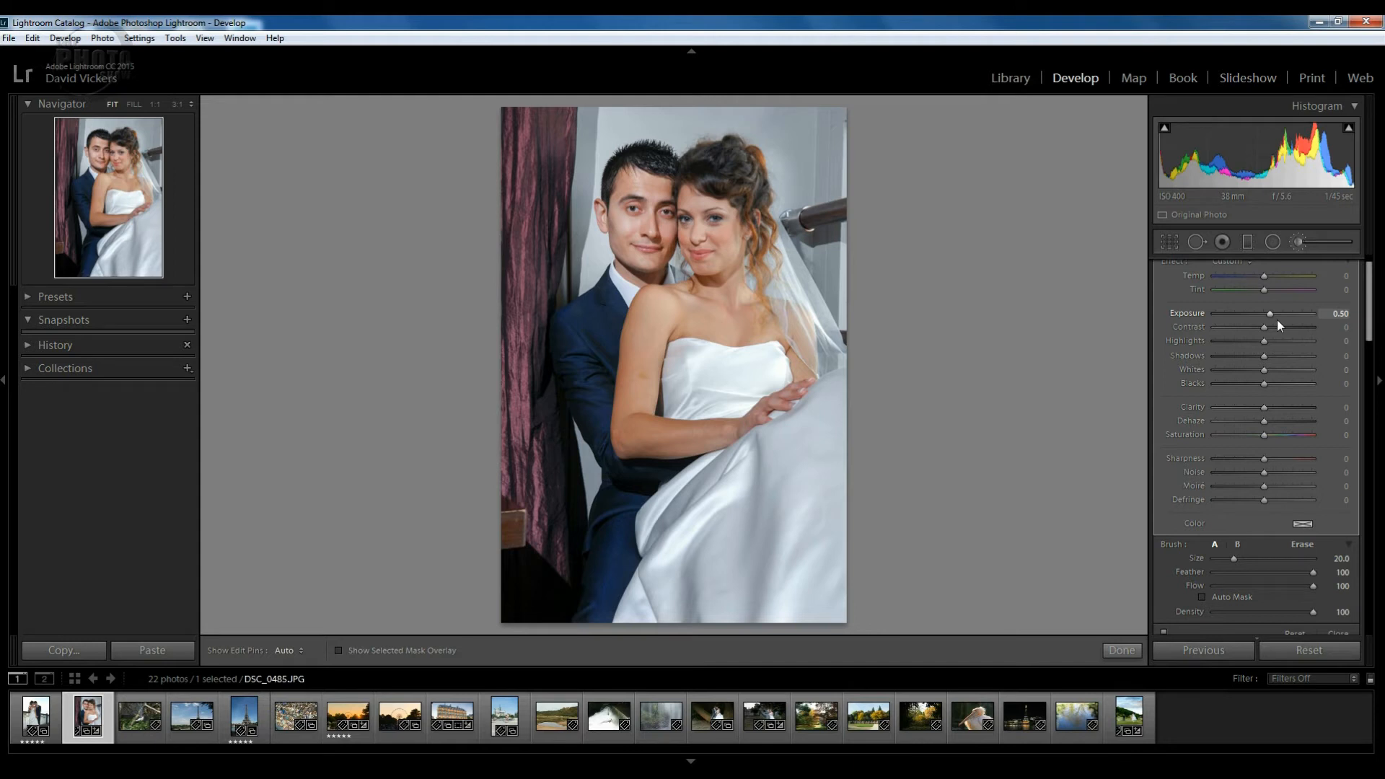
{"action": "key", "text": "o"}
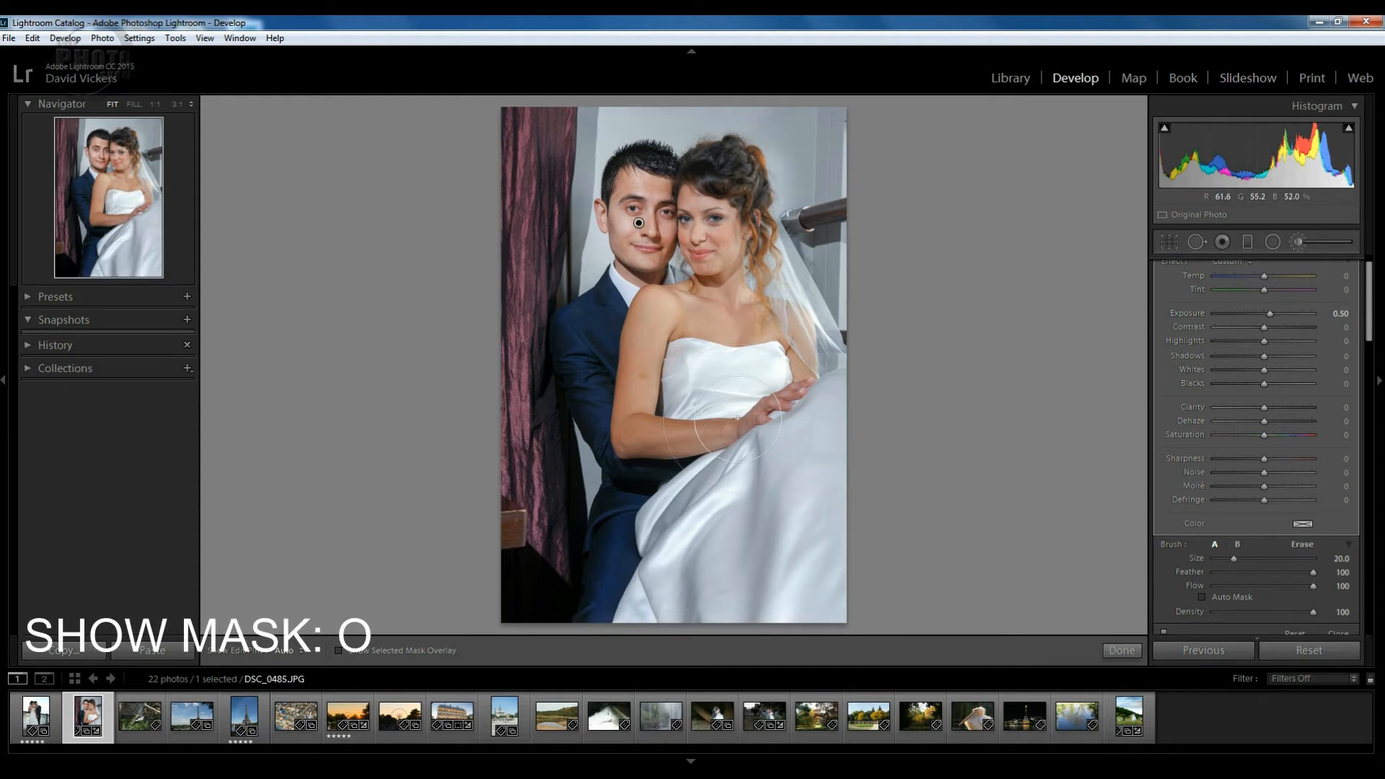
{"action": "key", "text": "o"}
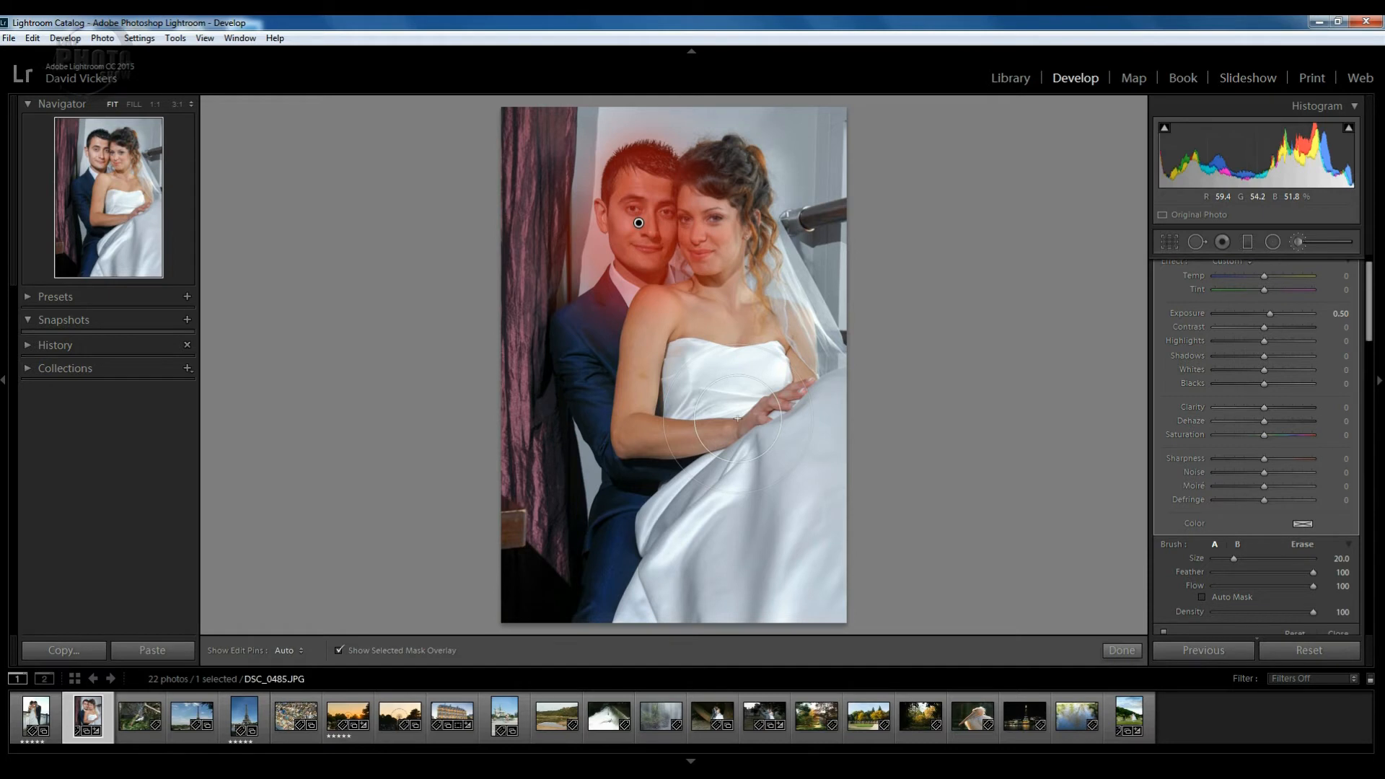
{"action": "key", "text": "o"}
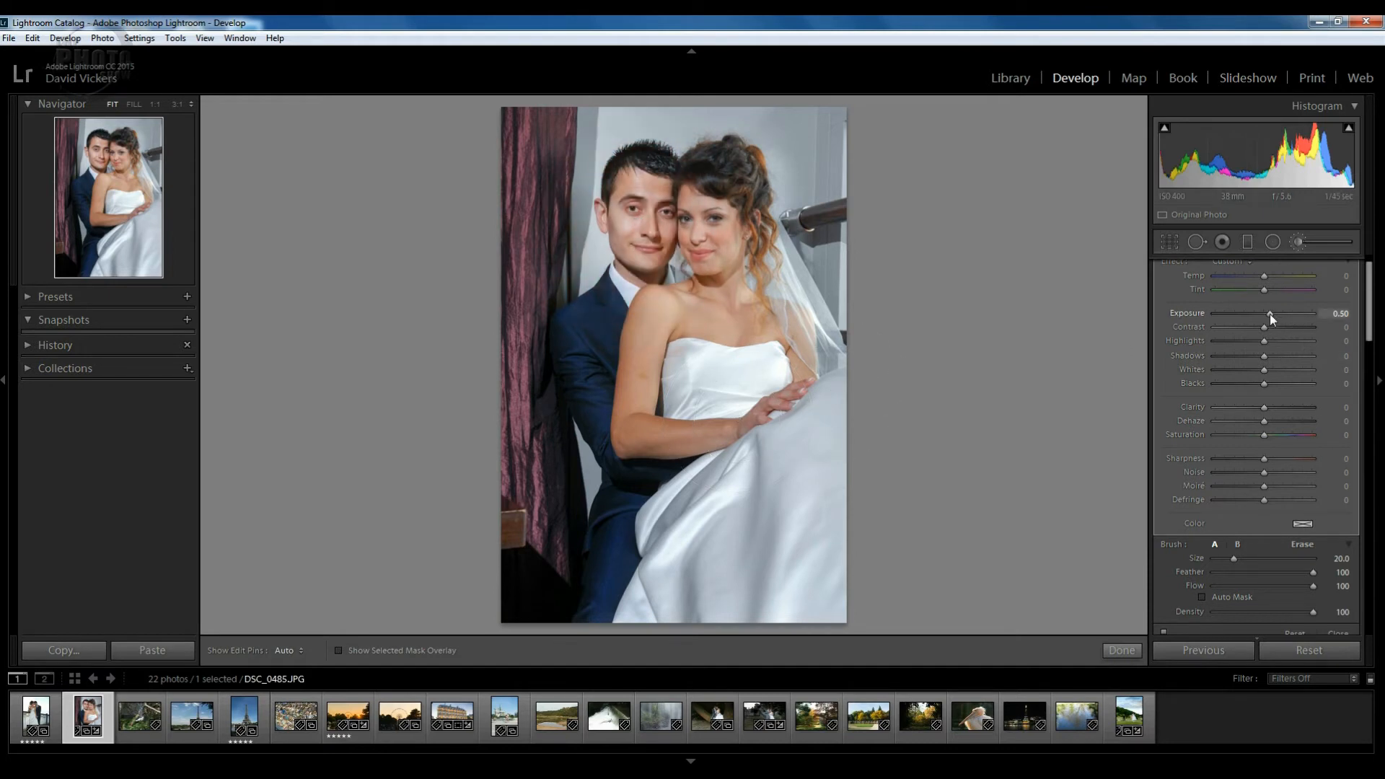
- Adjust the painted face area to exposure 0.38, highlights -54, shadows 39 and clarity 16
{"action": "mouse_move", "coordinate": [1265, 316]}
{"action": "left_mouse_down"}
{"action": "mouse_move", "coordinate": [1242, 315]}
{"action": "mouse_move", "coordinate": [1270, 314]}
{"action": "left_mouse_up"}
{"action": "left_click_drag", "start_coordinate": [1269, 314], "coordinate": [1267, 315]}
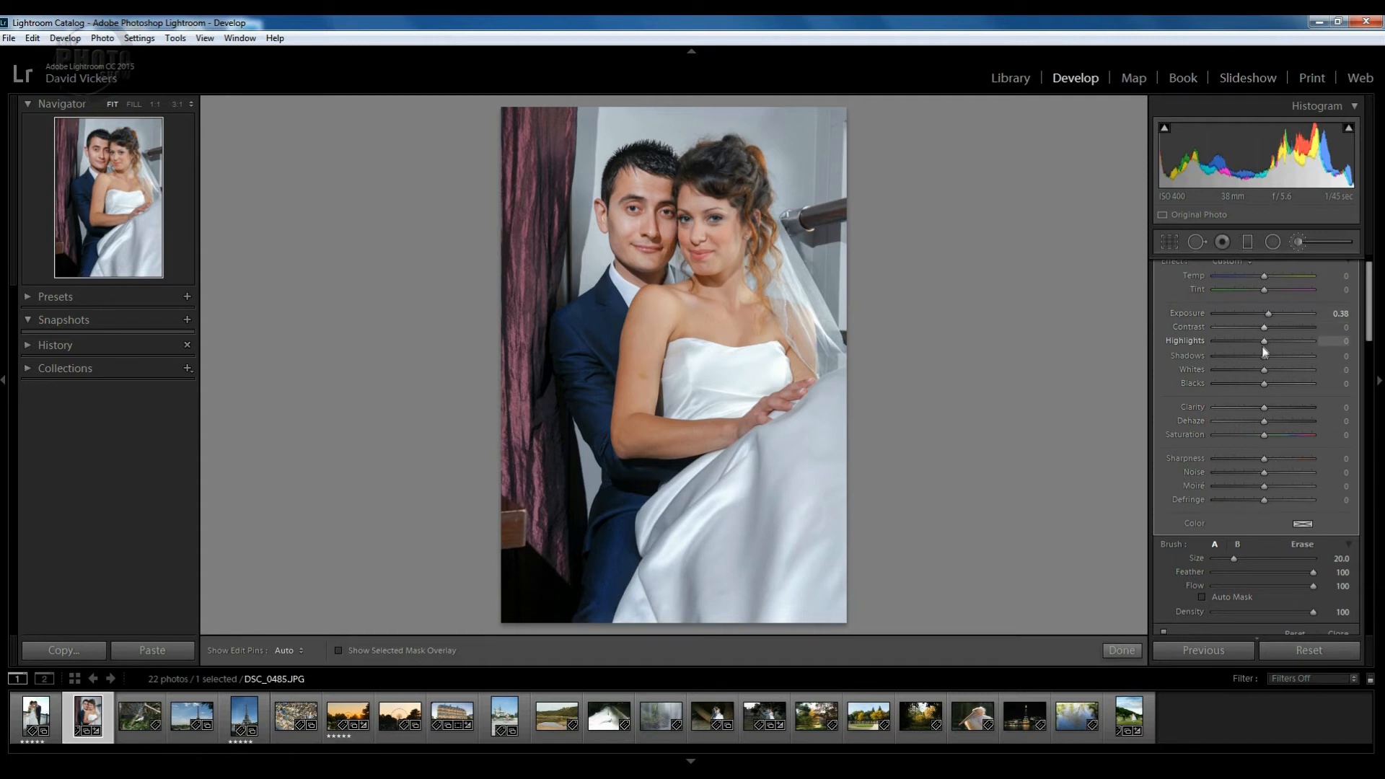
{"action": "left_click_drag", "start_coordinate": [1263, 347], "coordinate": [1247, 349]}
{"action": "left_click_drag", "start_coordinate": [1264, 356], "coordinate": [1282, 363]}
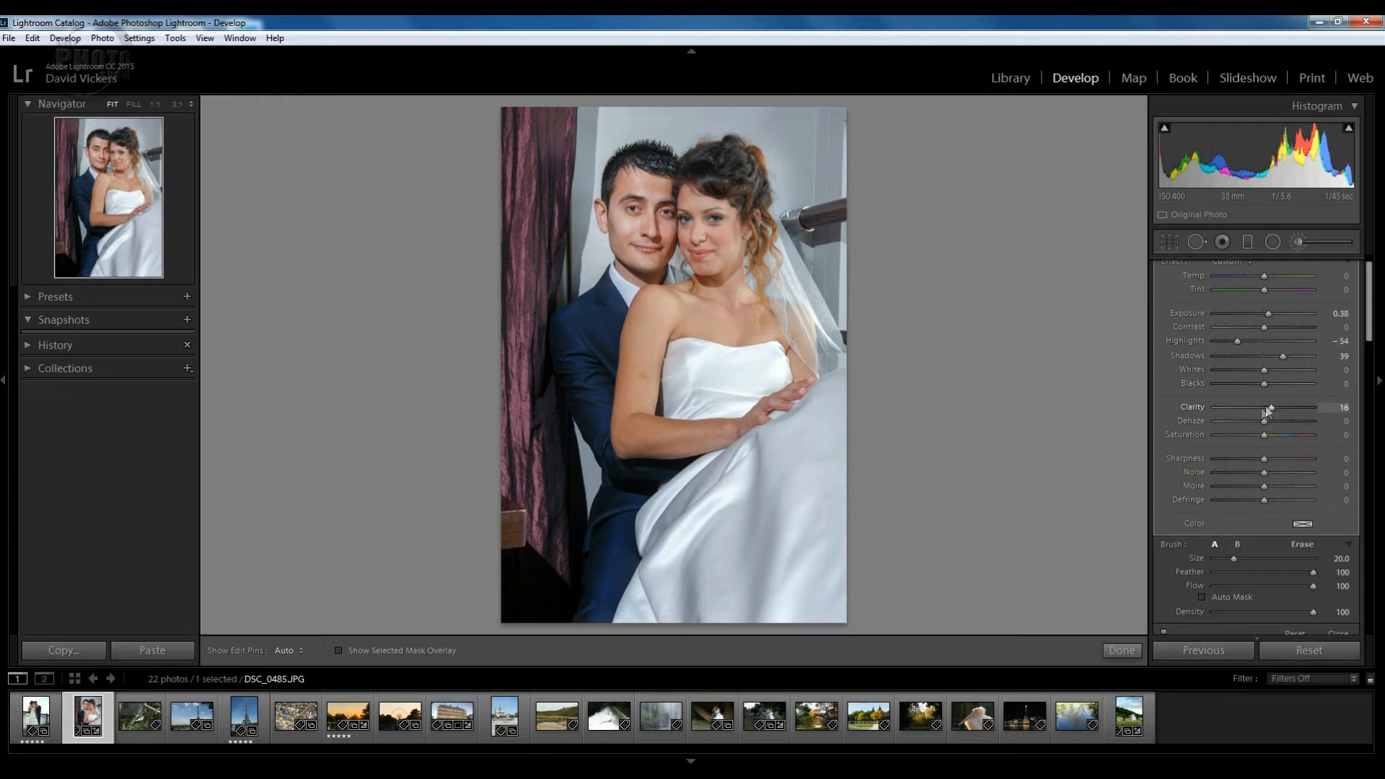
- Switch the brush adjustment off and on repeatedly to compare the faces before and after
{"action": "scroll", "coordinate": [1370, 336], "scroll_direction": "down", "scroll_amount": 4}
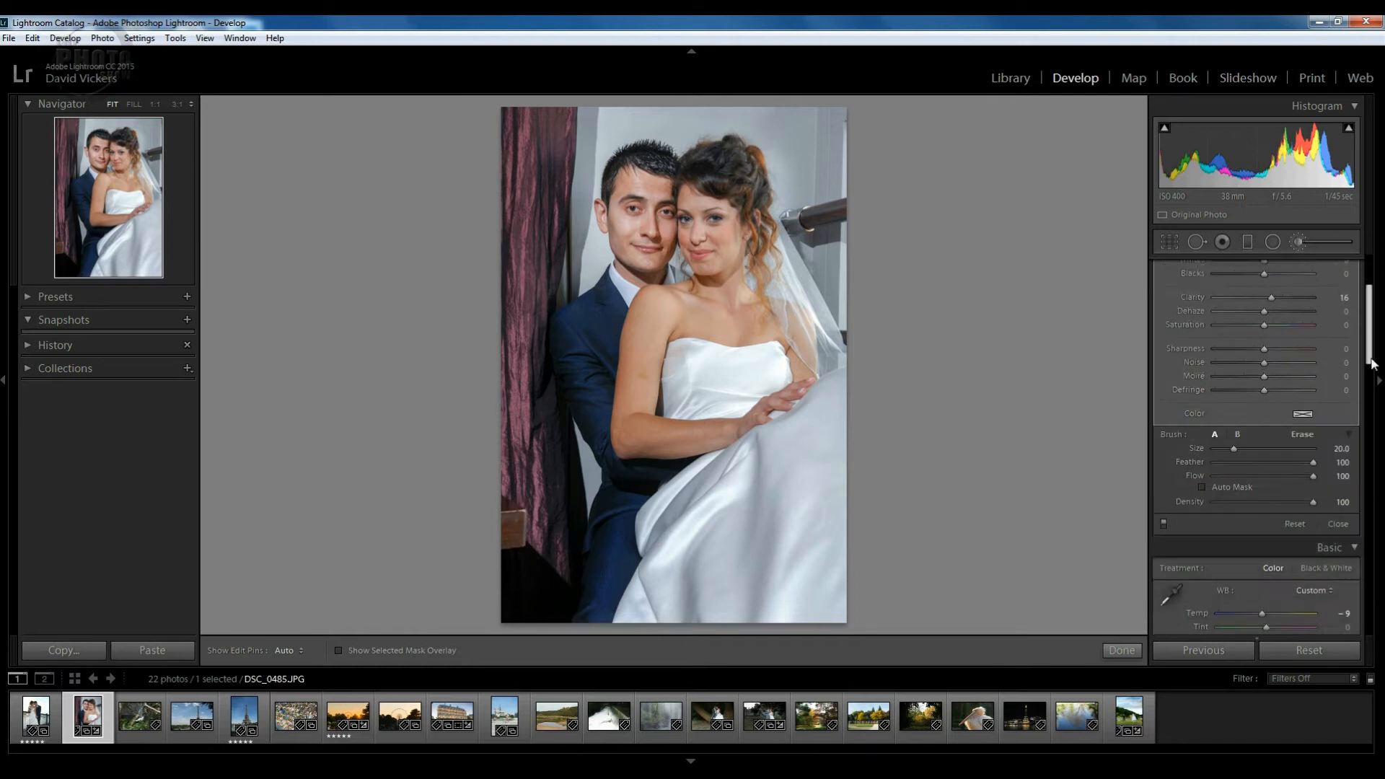
{"action": "left_click", "coordinate": [1163, 500]}
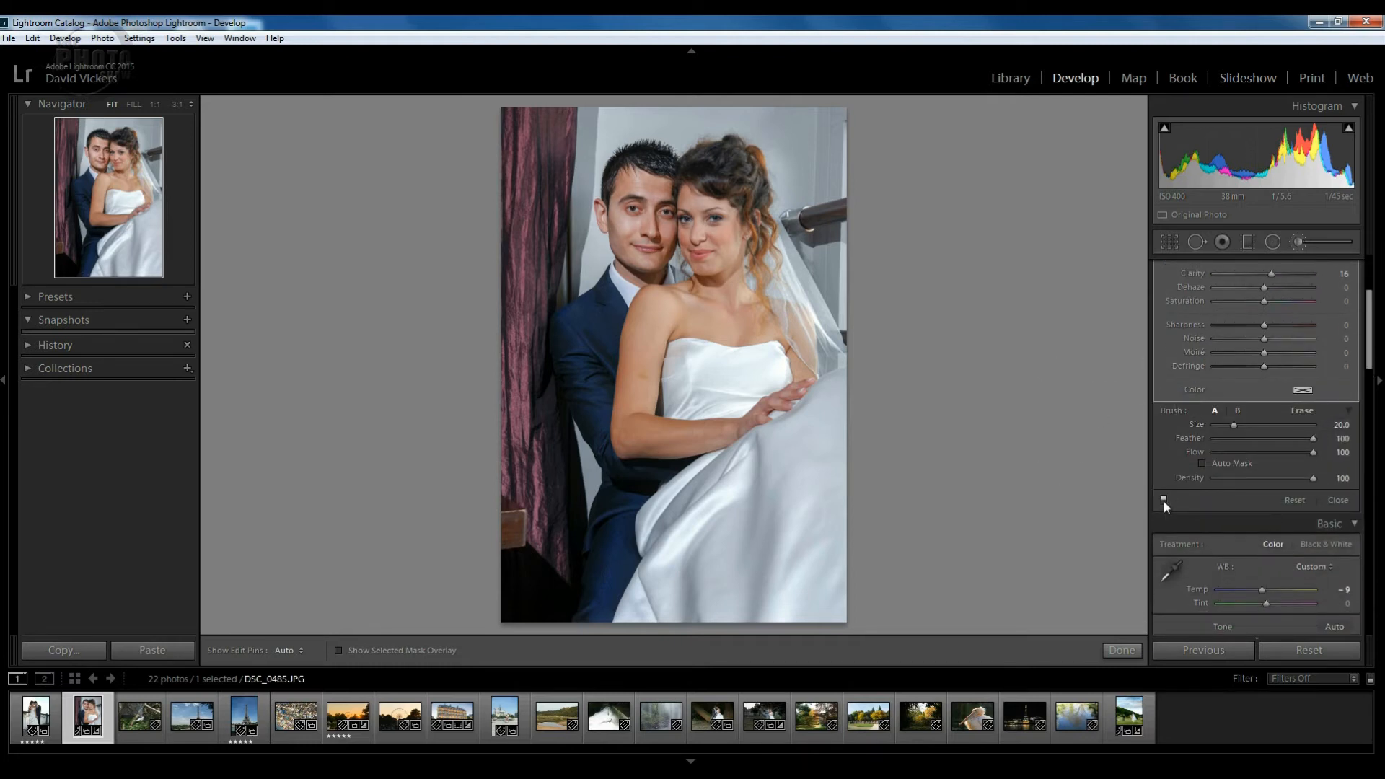
{"action": "left_click", "coordinate": [1163, 499]}
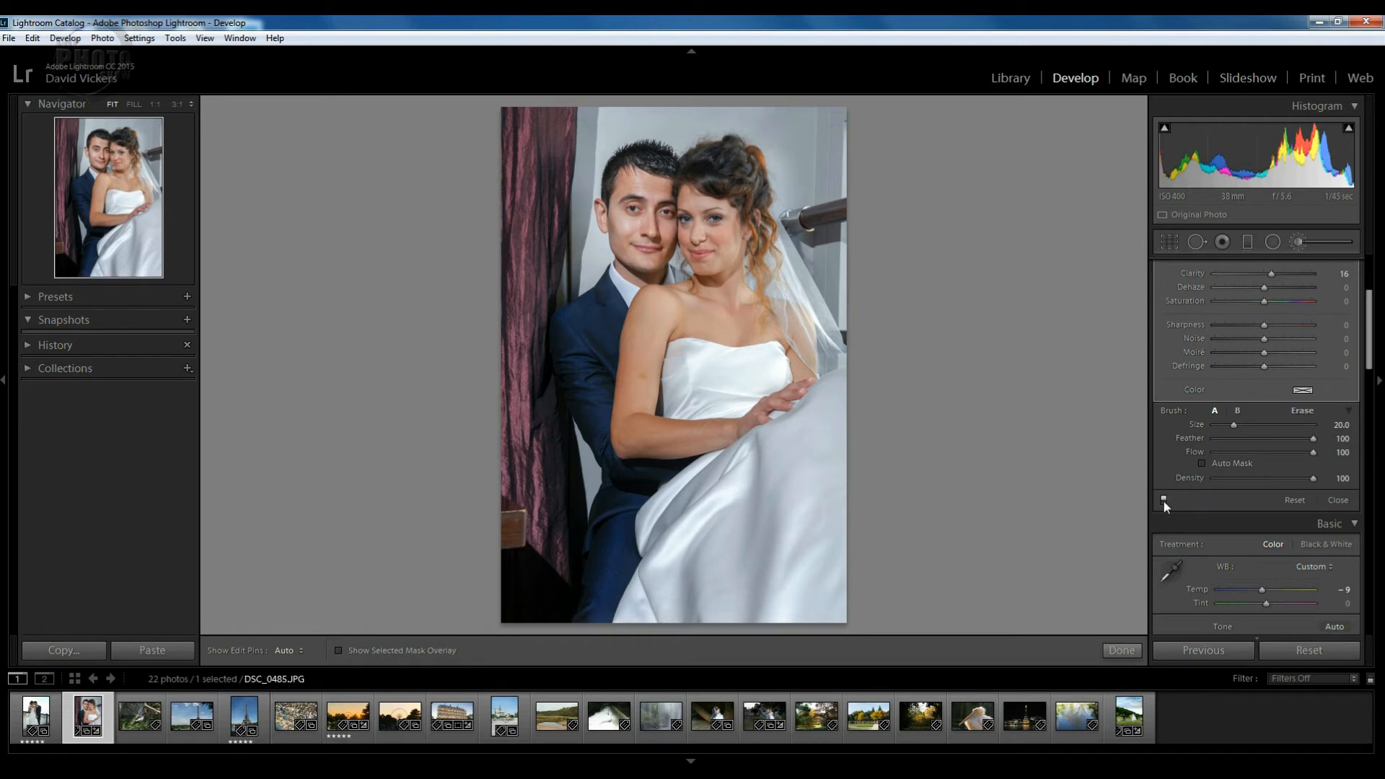
{"action": "left_click", "coordinate": [1163, 499]}
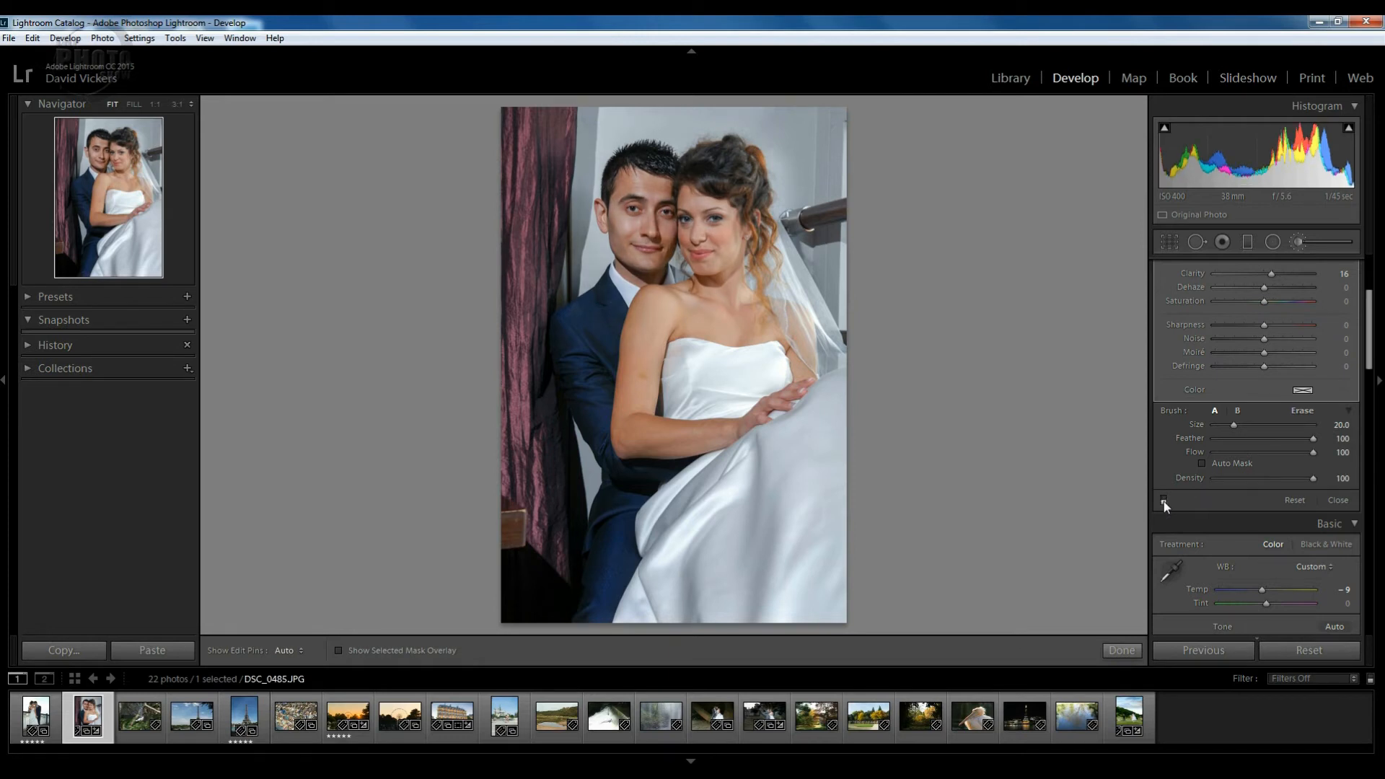
{"action": "left_click", "coordinate": [1163, 499]}
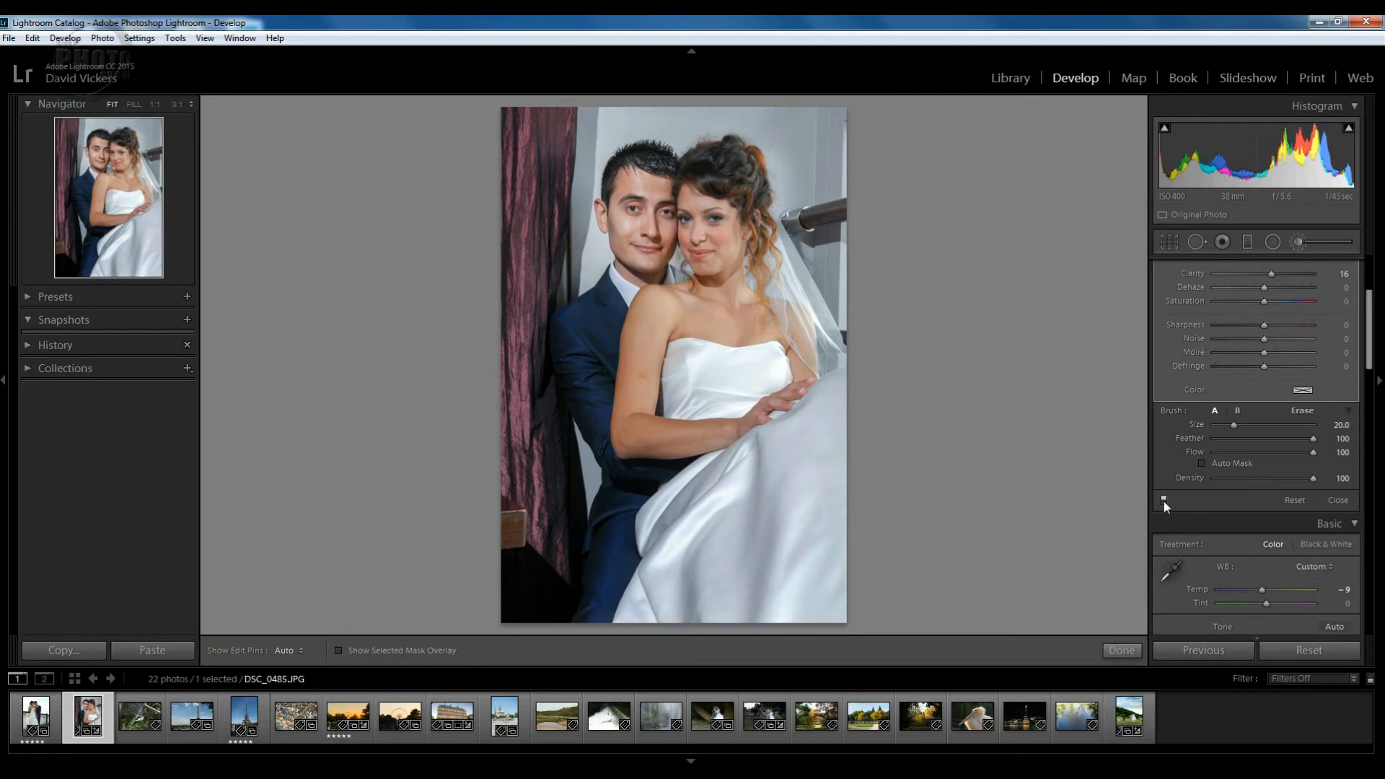
{"action": "left_click", "coordinate": [1163, 500]}
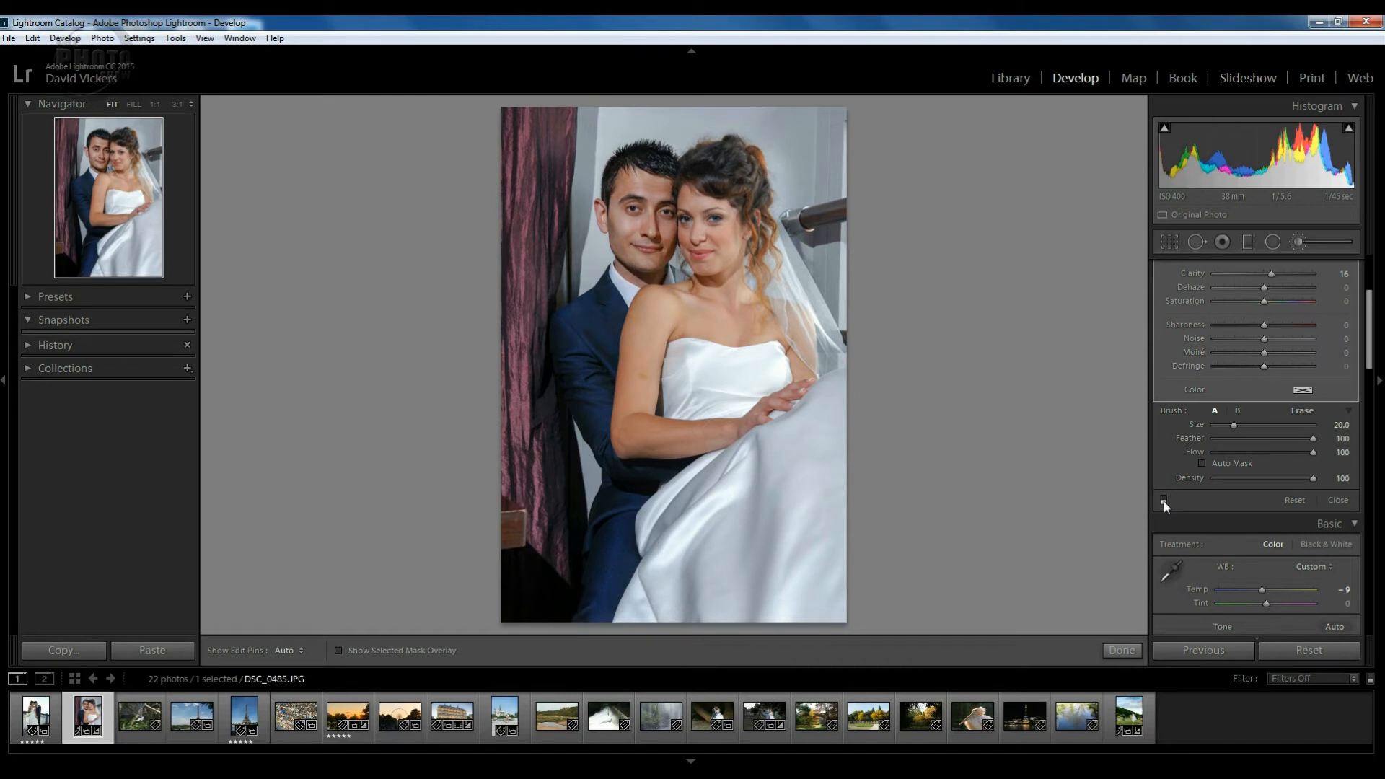
{"action": "left_click", "coordinate": [1163, 499]}
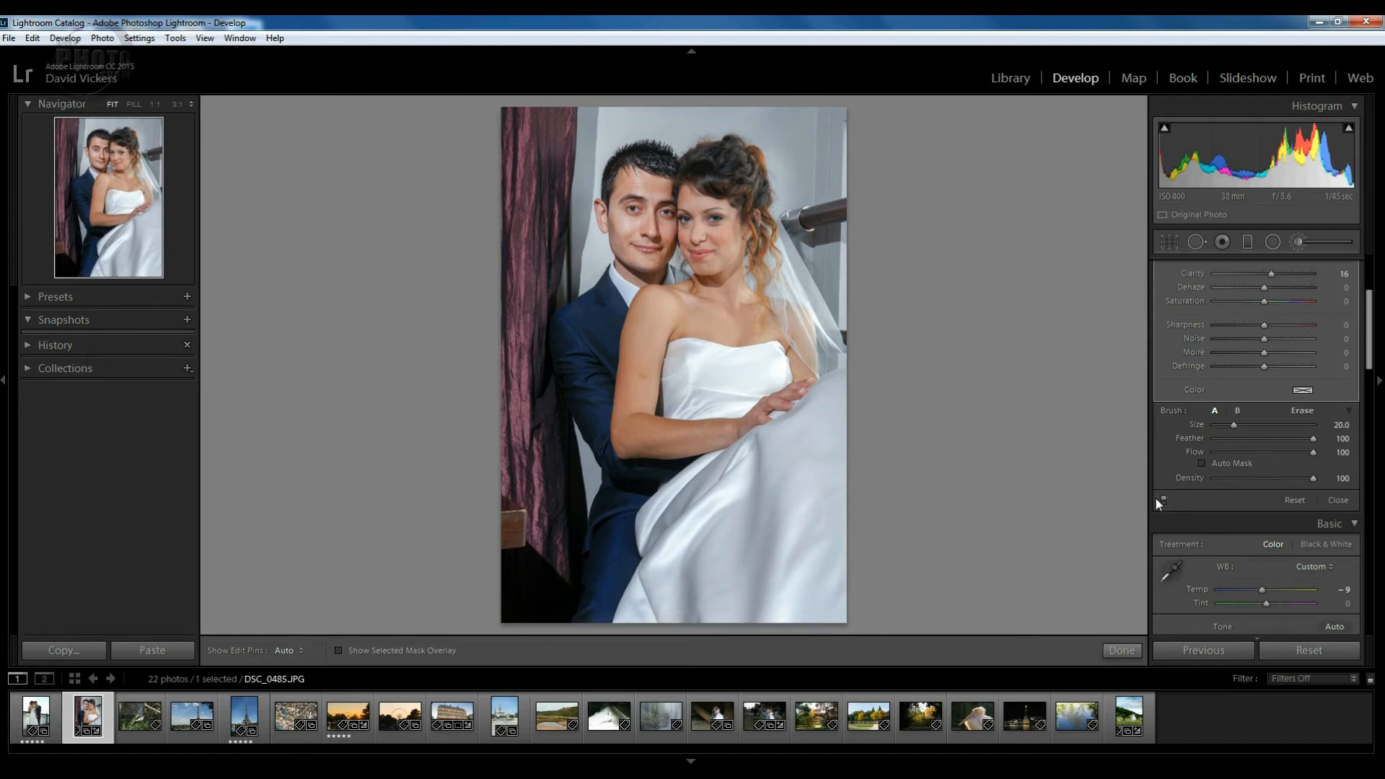
- Show the mask overlay and delete the brush adjustment painted on the faces
{"action": "key", "text": "o"}
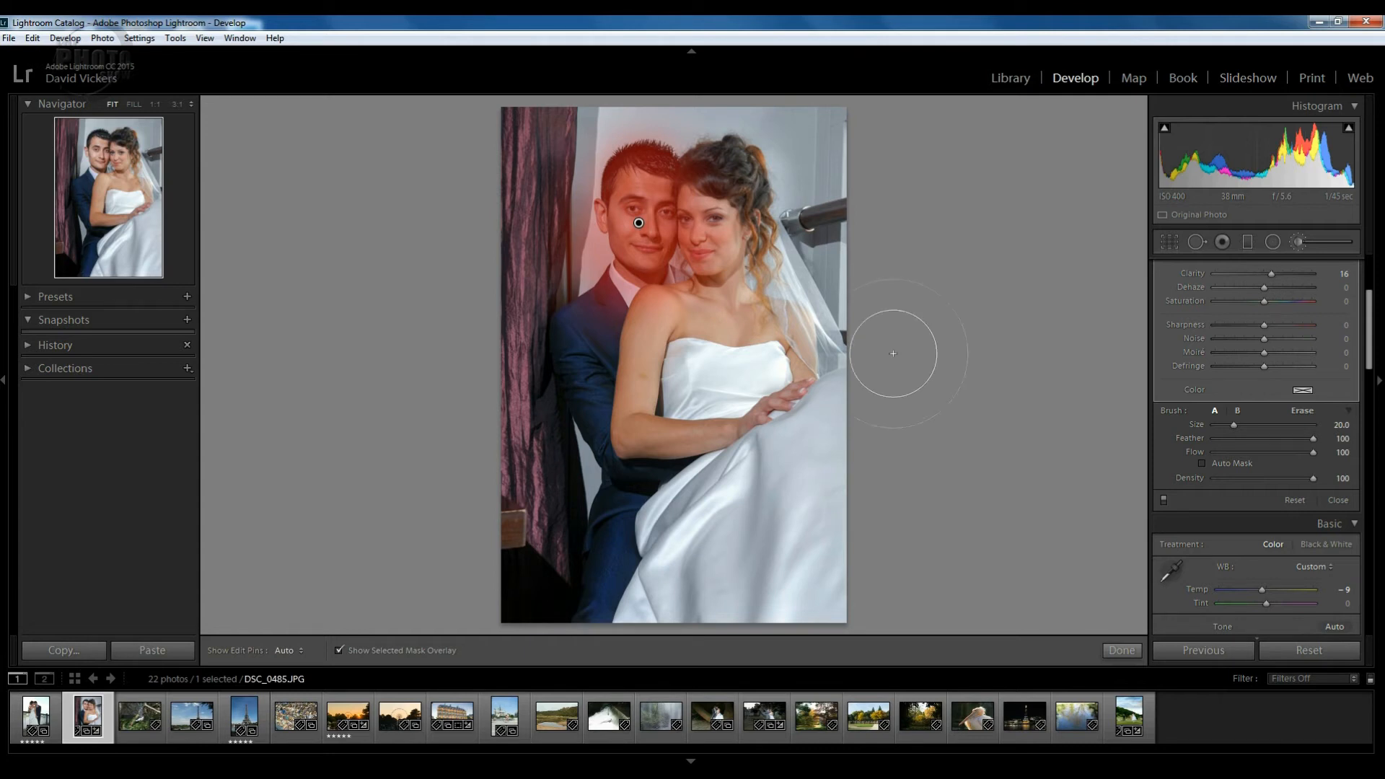
{"action": "right_click", "coordinate": [640, 224]}
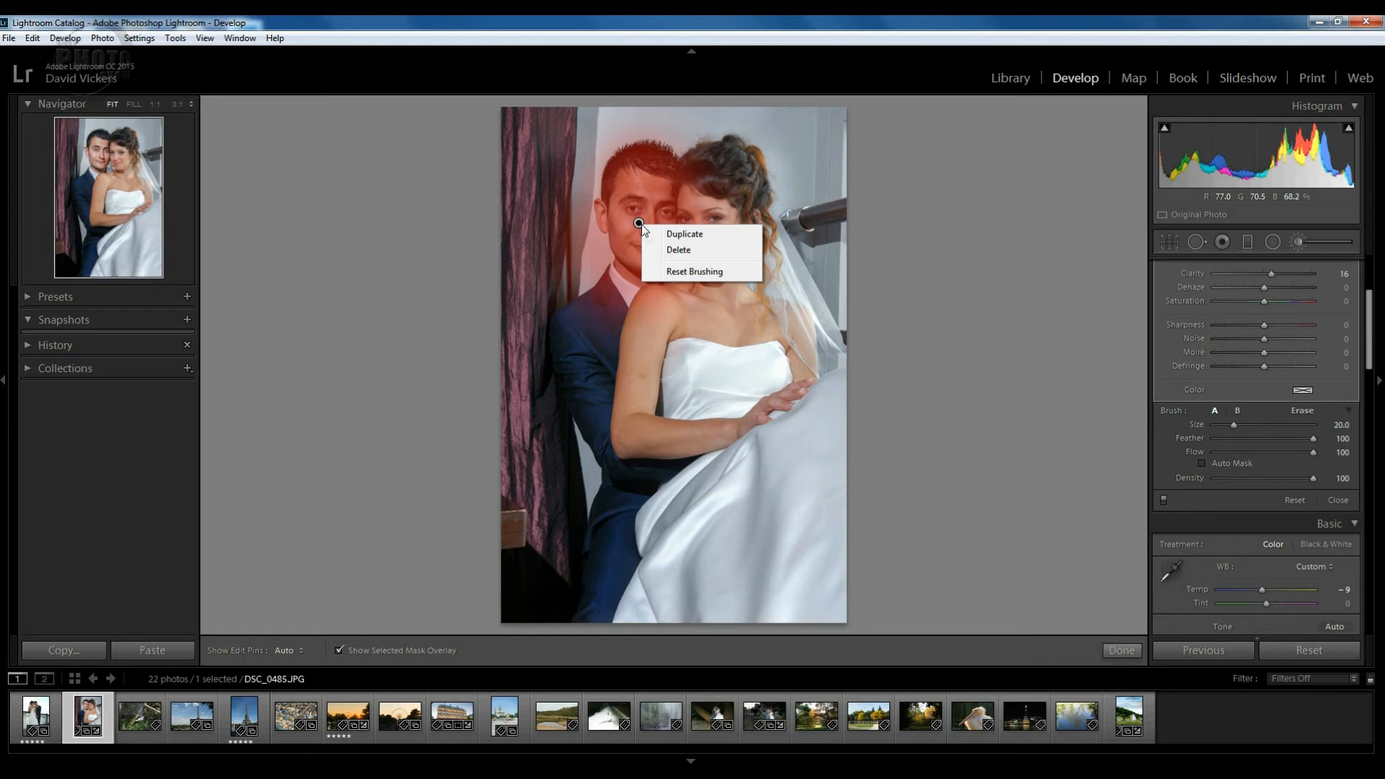
{"action": "left_click", "coordinate": [679, 250]}
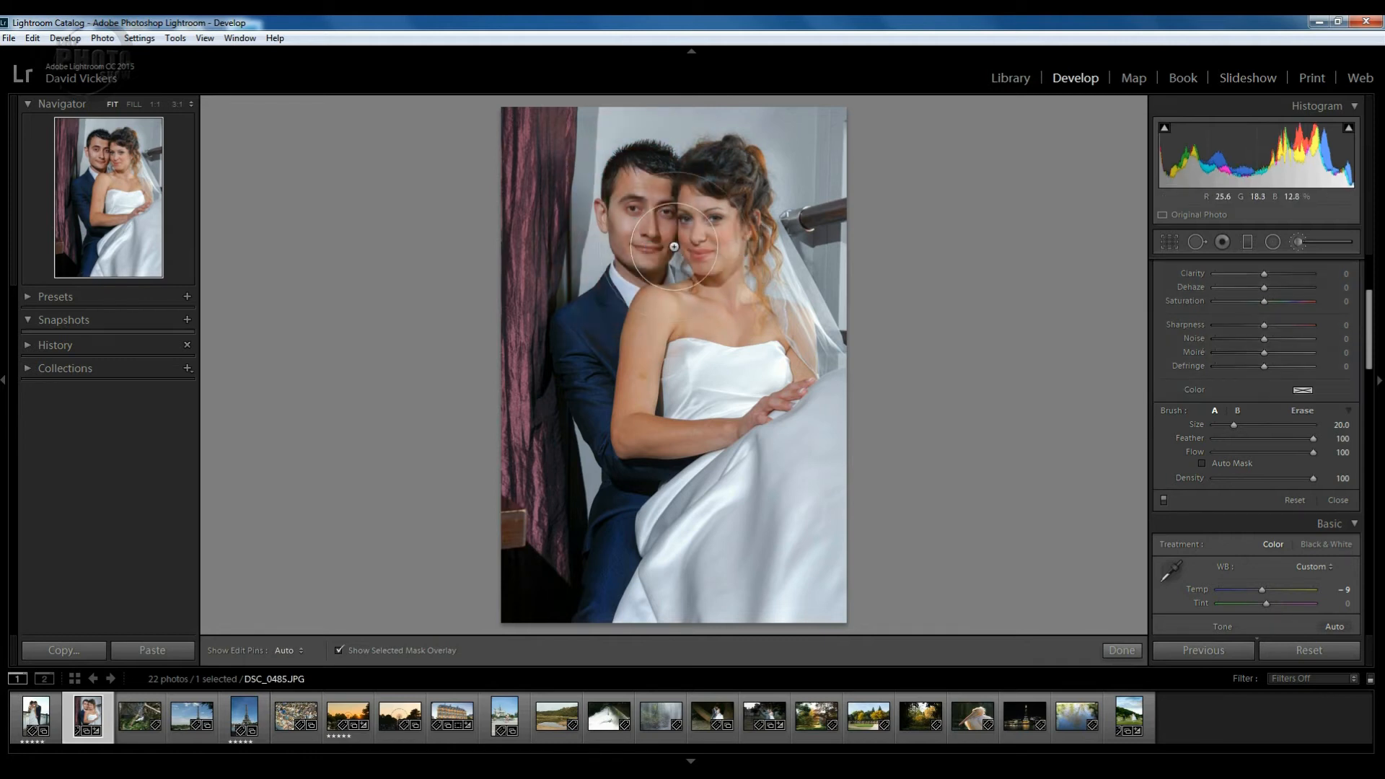
- With Auto Mask enabled and brush exposure at 0.50, paint over the groom's face and toggle the mask overlay to check the coverage
{"action": "left_click", "coordinate": [1298, 245]}
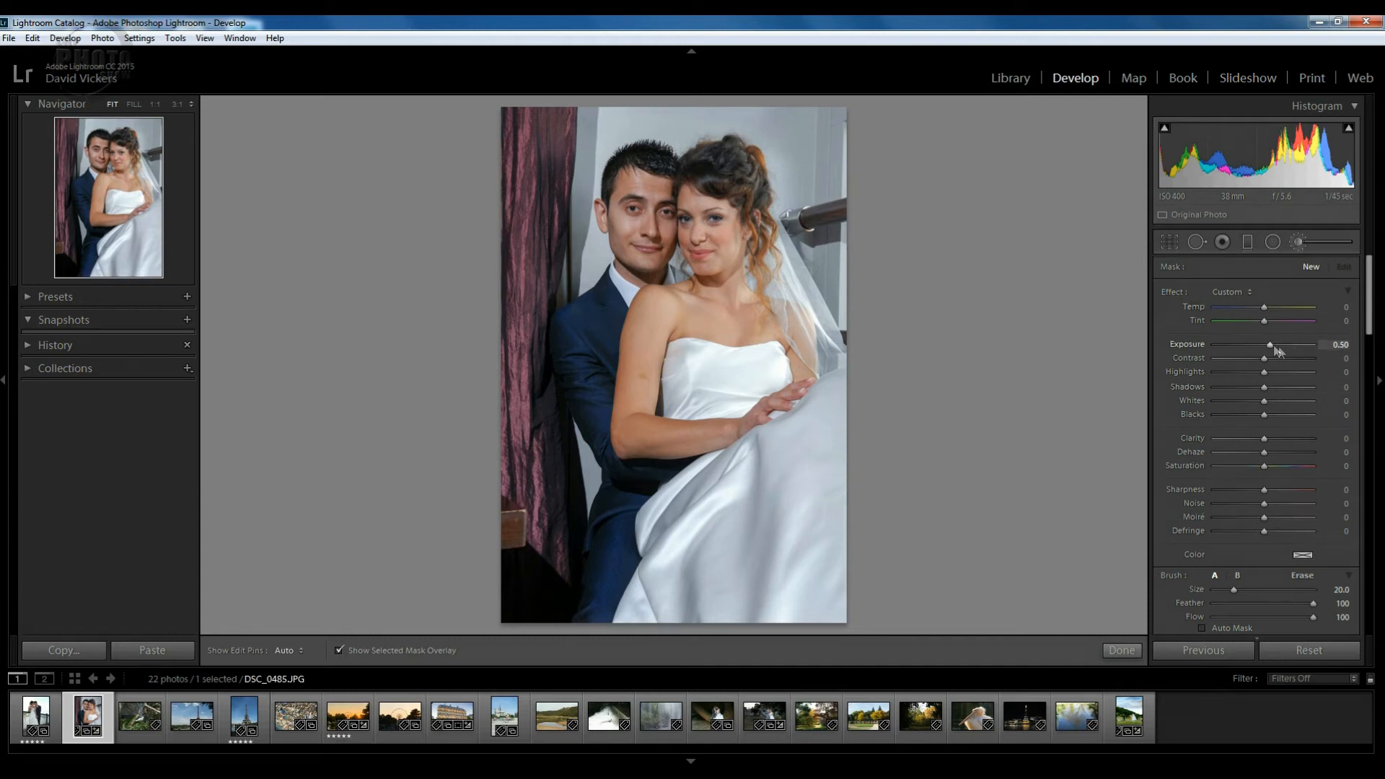
{"action": "left_click", "coordinate": [1202, 629]}
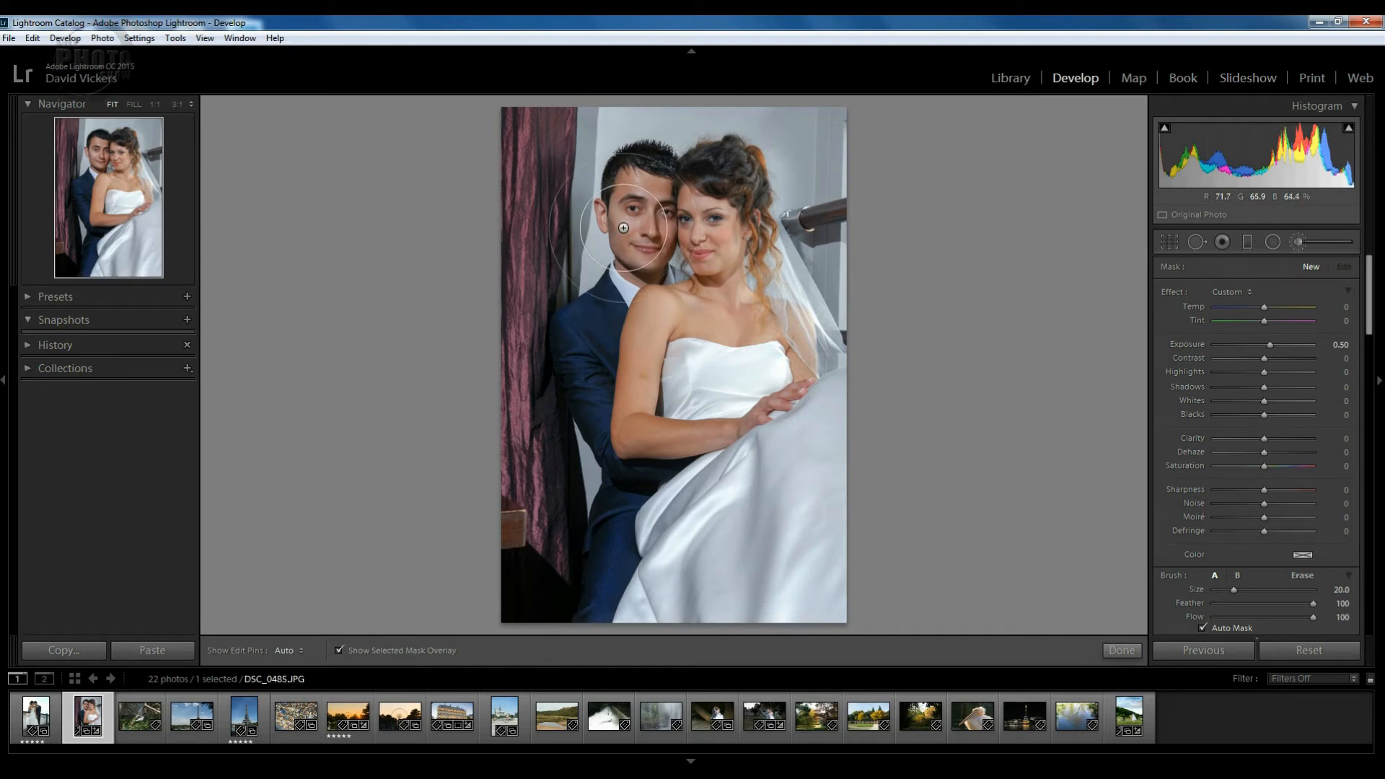
{"action": "left_click", "coordinate": [624, 228]}
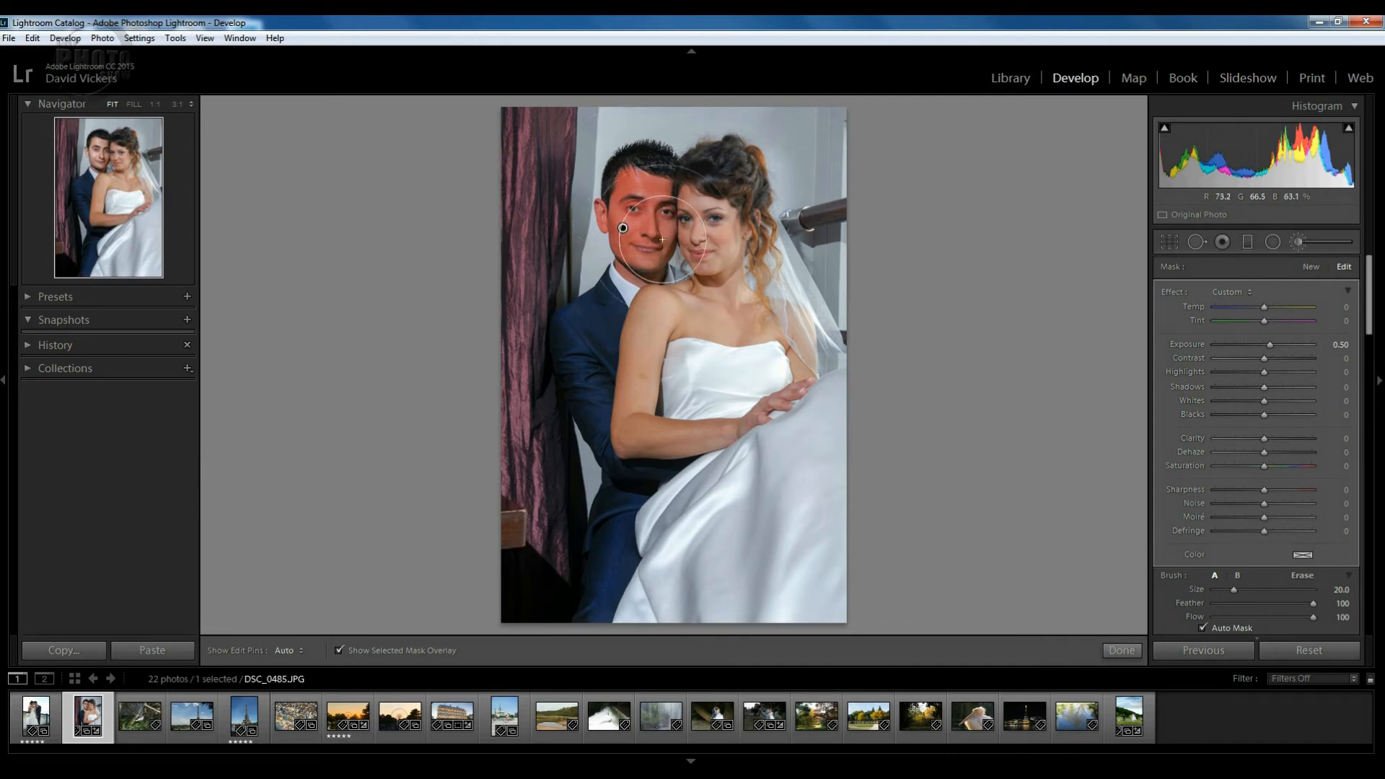
{"action": "left_click_drag", "start_coordinate": [665, 235], "coordinate": [646, 257]}
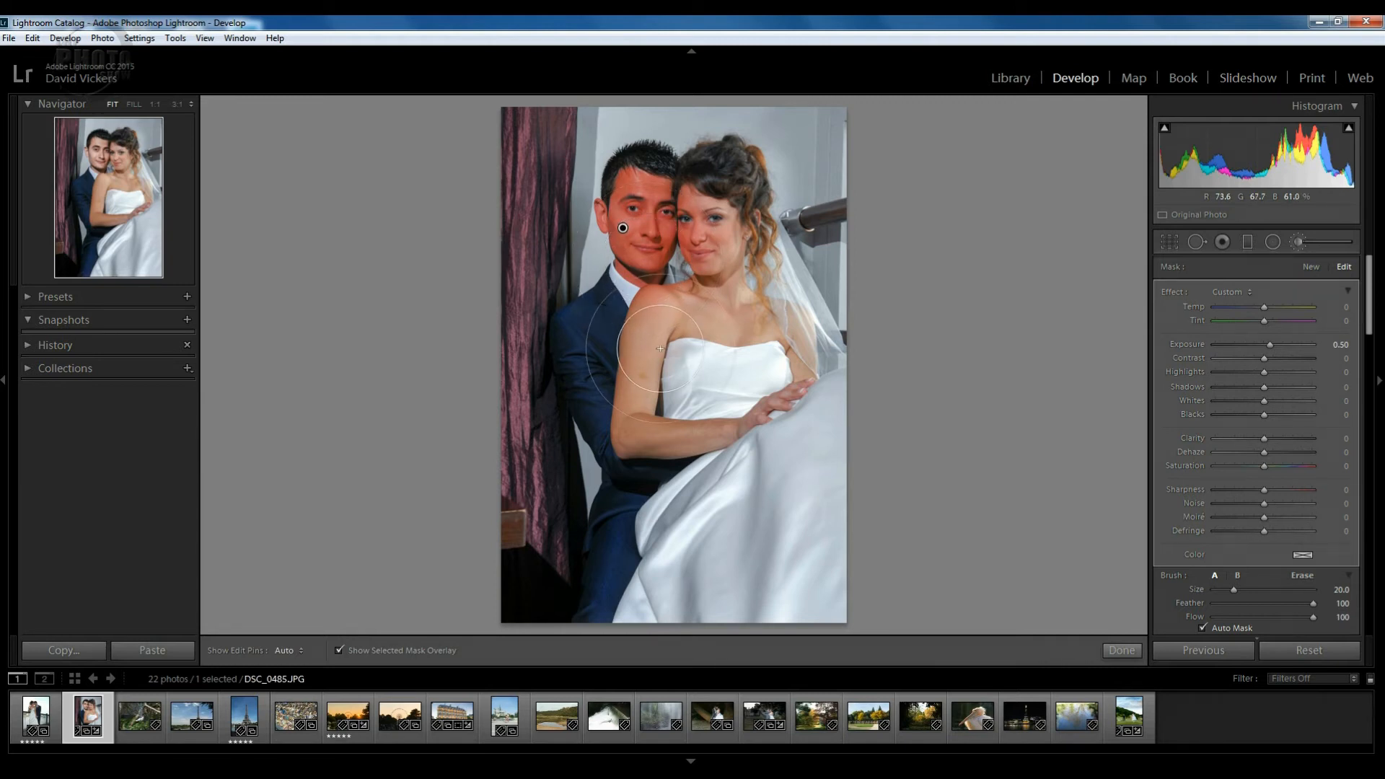
{"action": "key", "text": "o"}
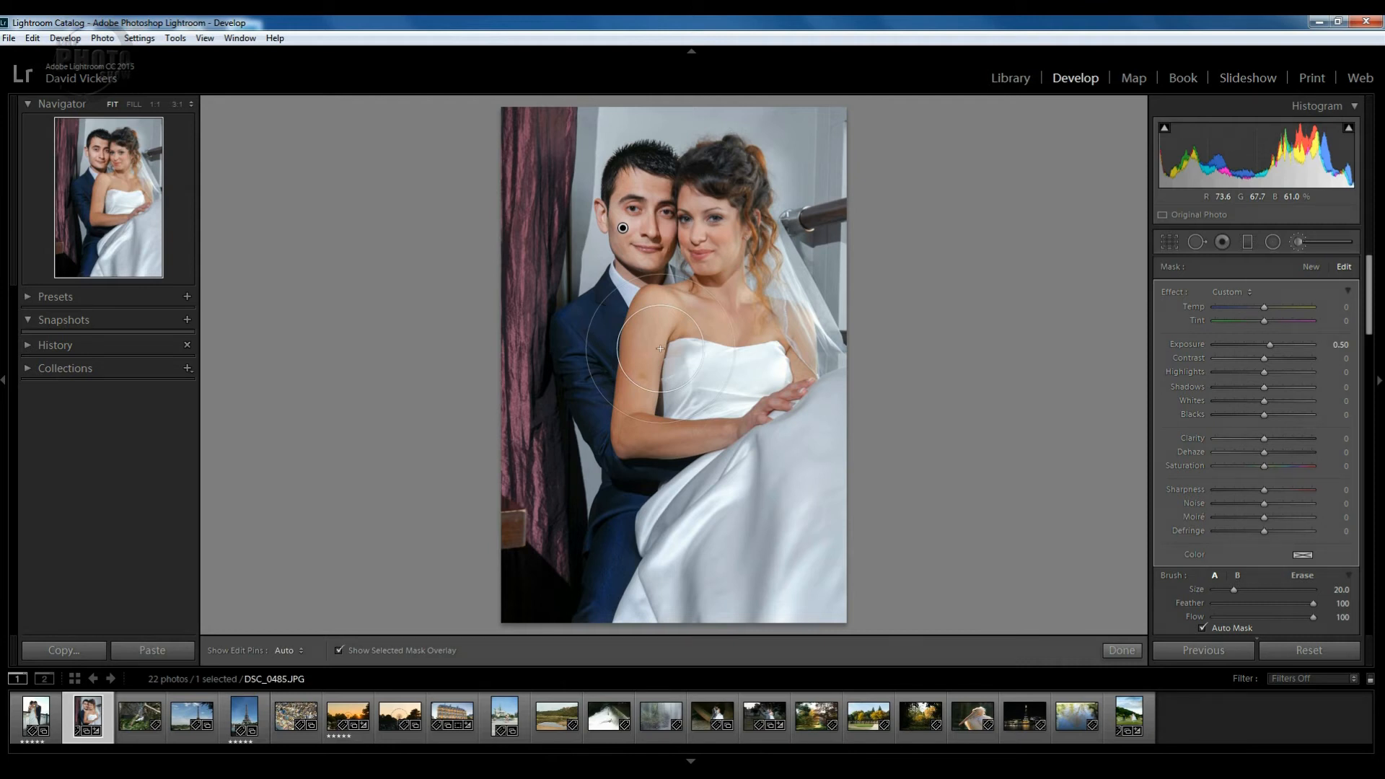
{"action": "key", "text": "o"}
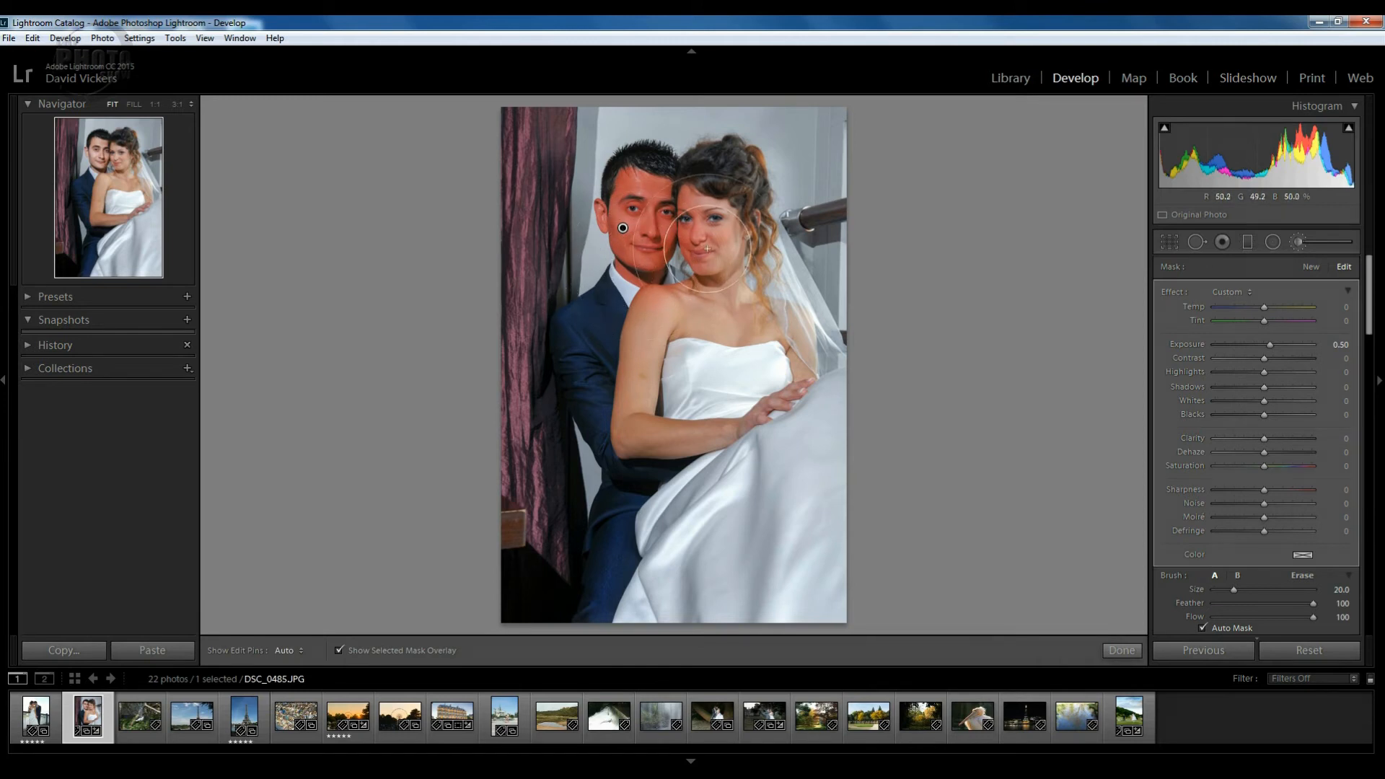
- Extend the auto-masked adjustment over the bride's face, neck, chest, shoulder, arm and hand
{"action": "key", "text": "h"}
{"action": "key", "text": "h"}
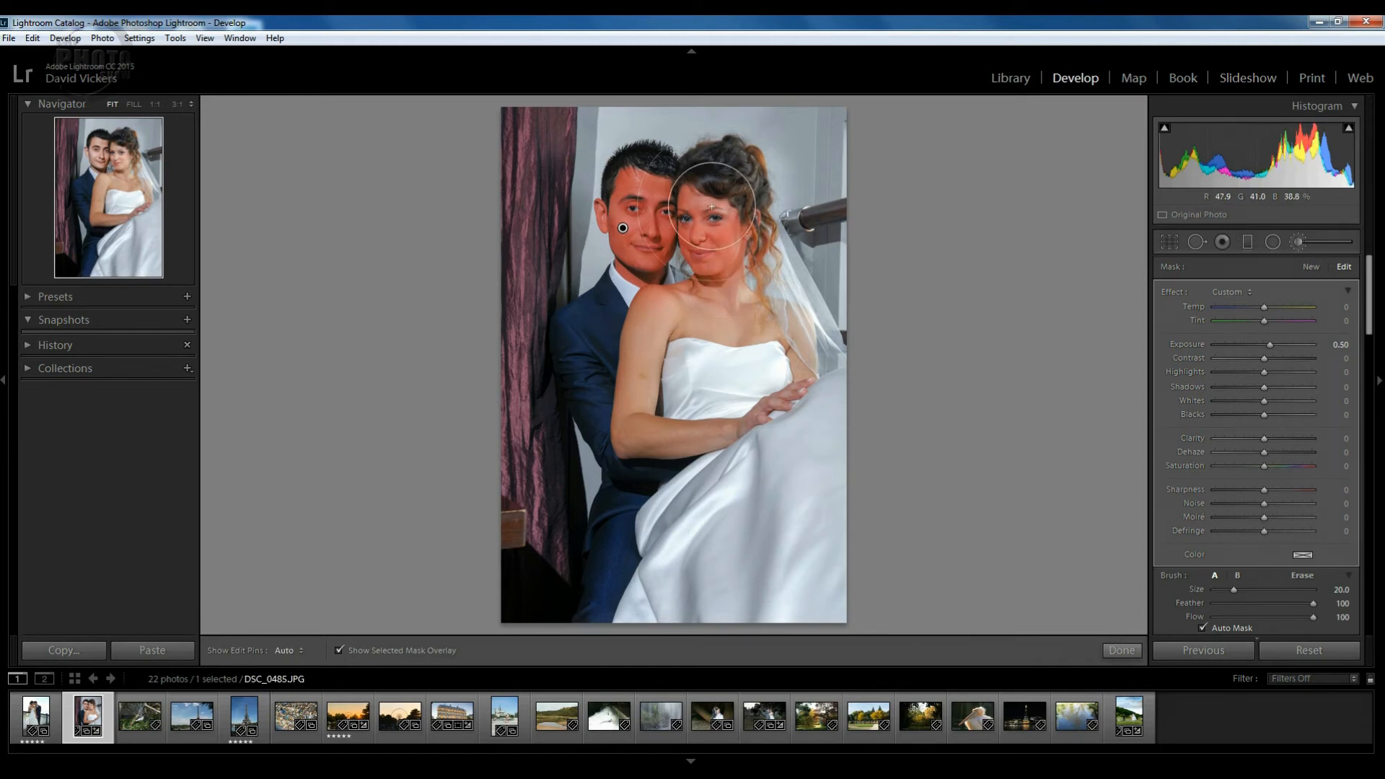
{"action": "mouse_move", "coordinate": [712, 207]}
{"action": "left_mouse_down"}
{"action": "mouse_move", "coordinate": [692, 184]}
{"action": "mouse_move", "coordinate": [711, 224]}
{"action": "left_mouse_up"}
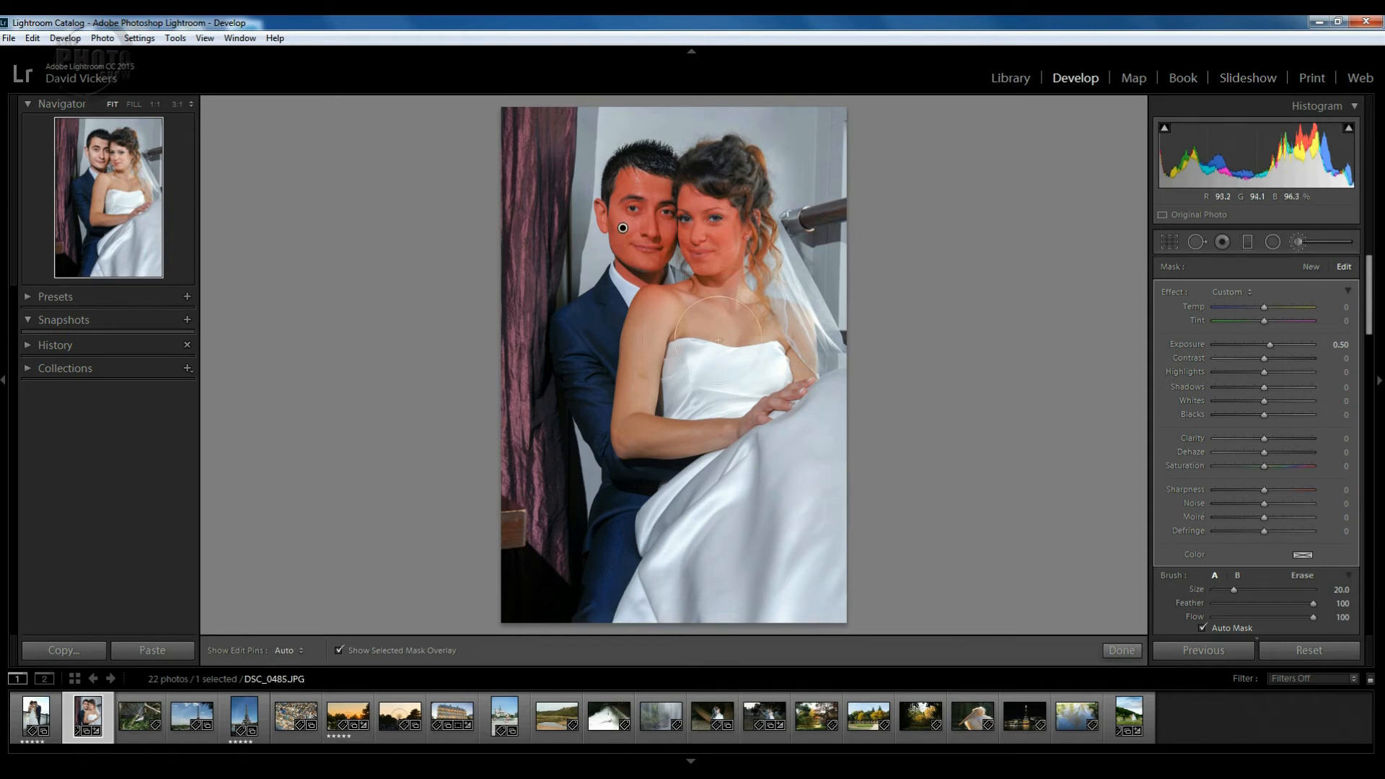
{"action": "left_click", "coordinate": [722, 323]}
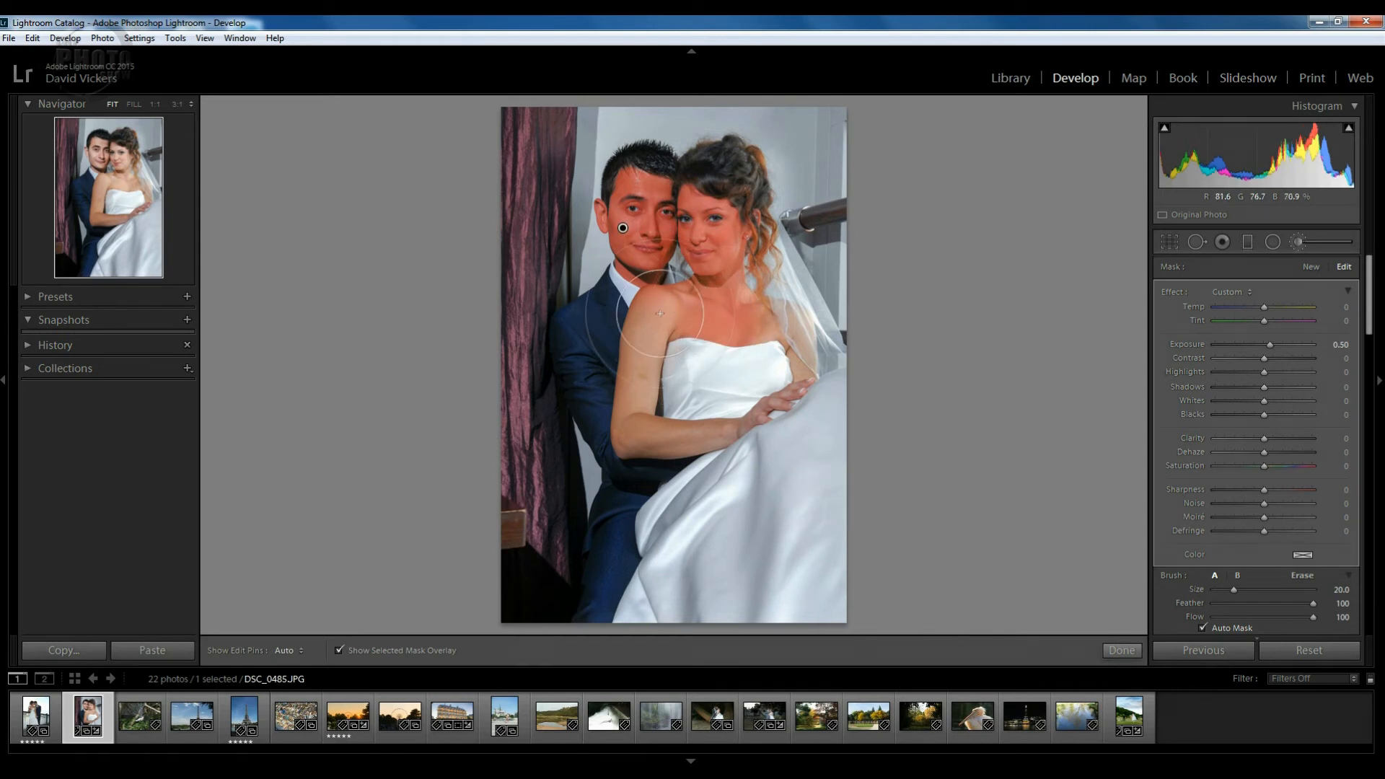
{"action": "left_click", "coordinate": [659, 314]}
{"action": "mouse_move", "coordinate": [659, 314]}
{"action": "left_mouse_down"}
{"action": "mouse_move", "coordinate": [635, 389]}
{"action": "mouse_move", "coordinate": [663, 433]}
{"action": "mouse_move", "coordinate": [755, 412]}
{"action": "left_mouse_up"}
{"action": "left_click_drag", "start_coordinate": [796, 351], "coordinate": [800, 368]}
{"action": "key", "text": "h"}
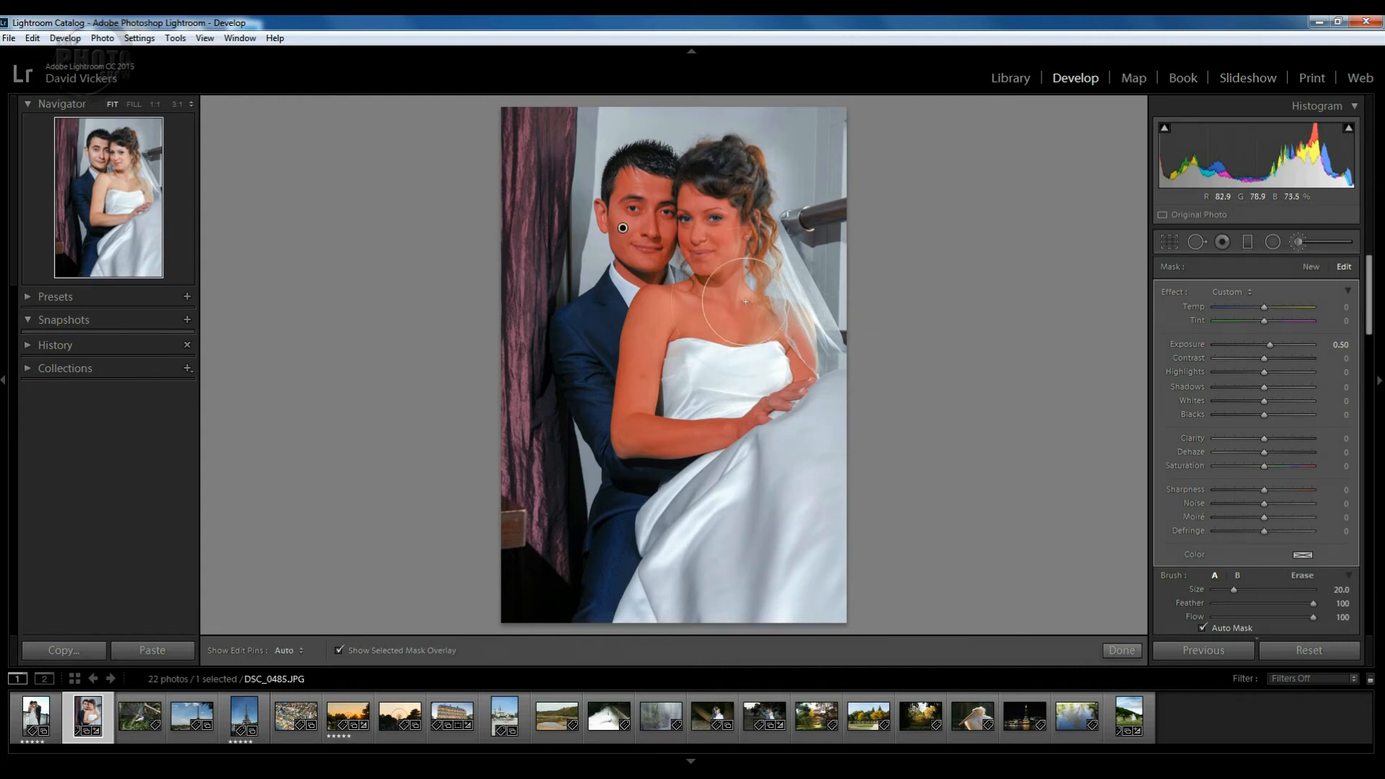
{"action": "key", "text": "h"}
- Hide the mask overlay and set the painted skin area's exposure to 0.50
{"action": "key", "text": "o"}
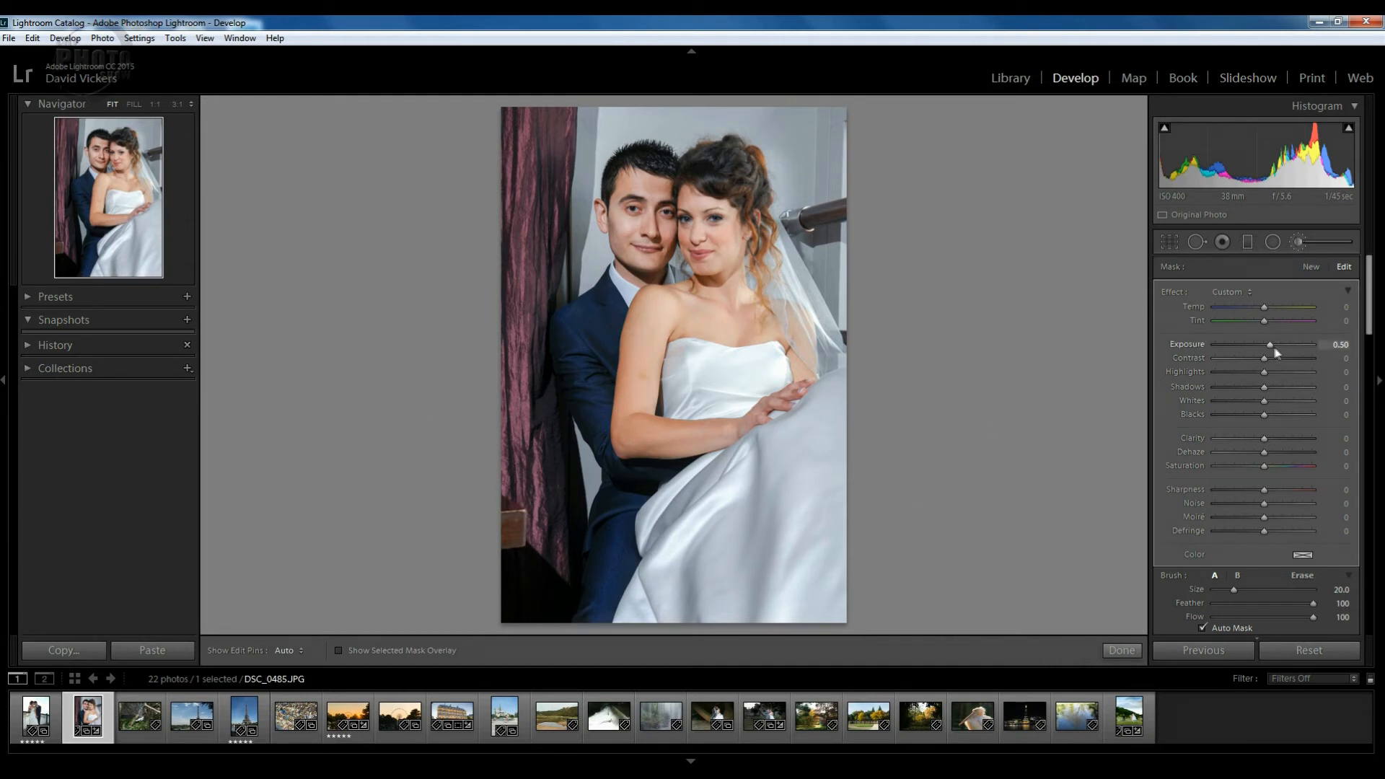
{"action": "mouse_move", "coordinate": [1261, 347]}
{"action": "left_mouse_down"}
{"action": "mouse_move", "coordinate": [1284, 349]}
{"action": "mouse_move", "coordinate": [1258, 348]}
{"action": "mouse_move", "coordinate": [1271, 348]}
{"action": "left_mouse_up"}
{"action": "mouse_move", "coordinate": [527, 139]}
{"action": "left_mouse_down"}
{"action": "mouse_move", "coordinate": [504, 221]}
{"action": "mouse_move", "coordinate": [504, 563]}
{"action": "mouse_move", "coordinate": [516, 158]}
{"action": "mouse_move", "coordinate": [499, 217]}
{"action": "mouse_move", "coordinate": [522, 192]}
{"action": "left_mouse_up"}
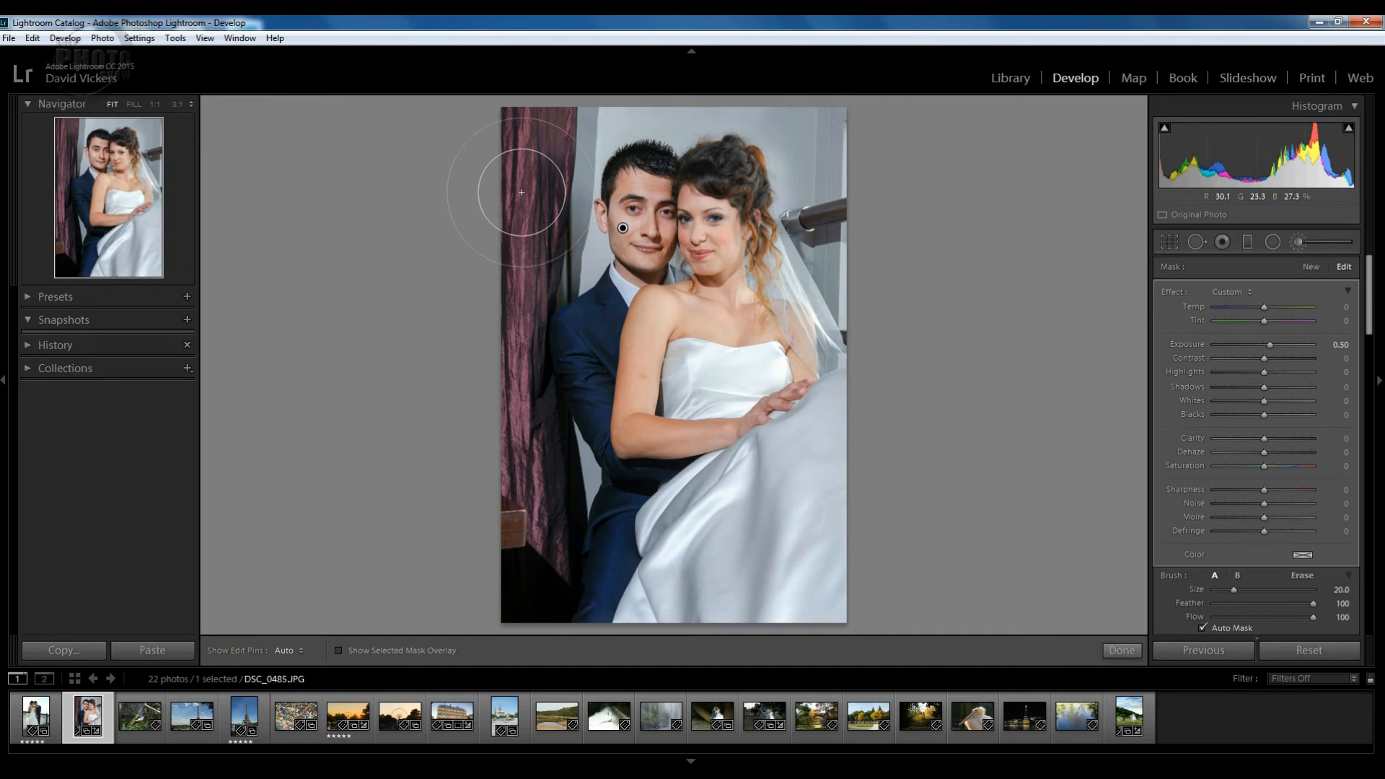
- Start a new brush adjustment with its effect sliders reset, checking the skin adjustment's settings in between
{"action": "left_click", "coordinate": [1312, 269]}
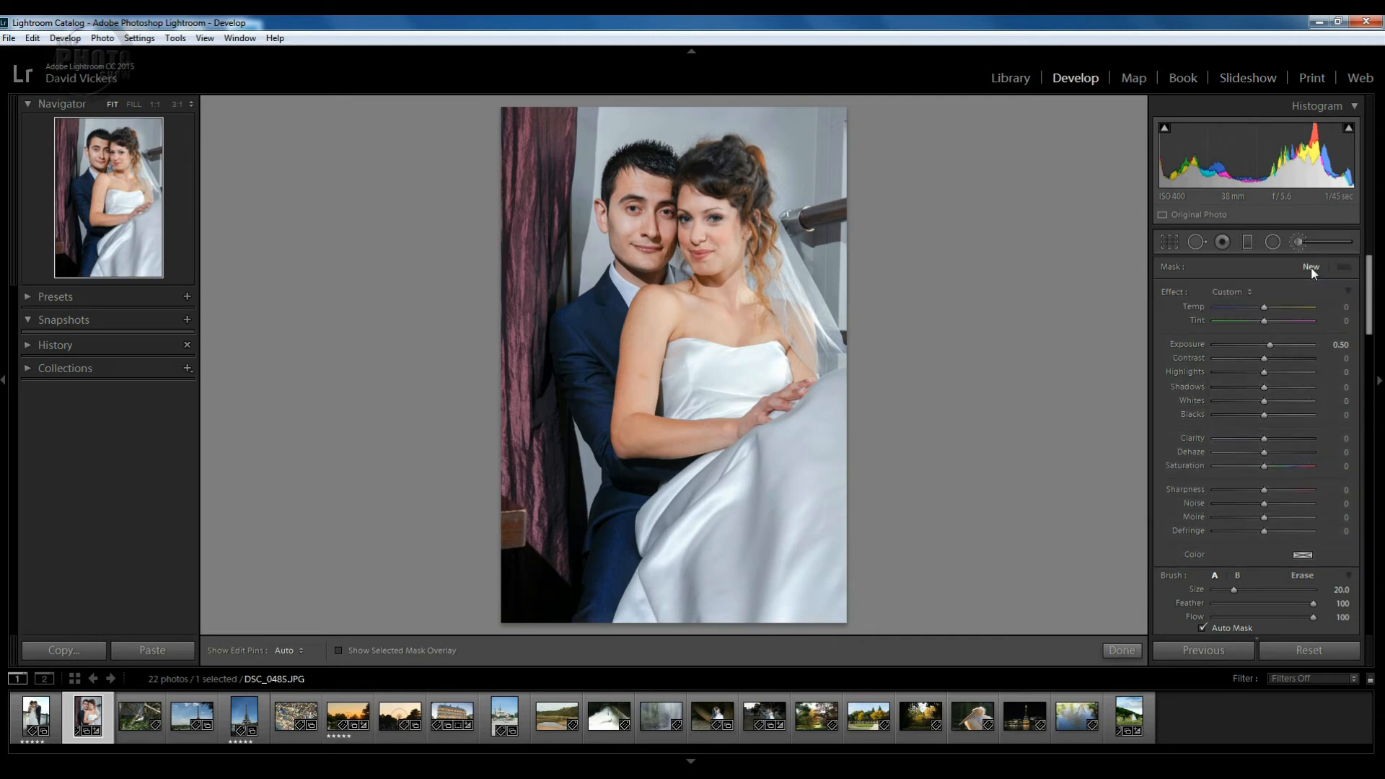
{"action": "double_click", "coordinate": [1173, 295]}
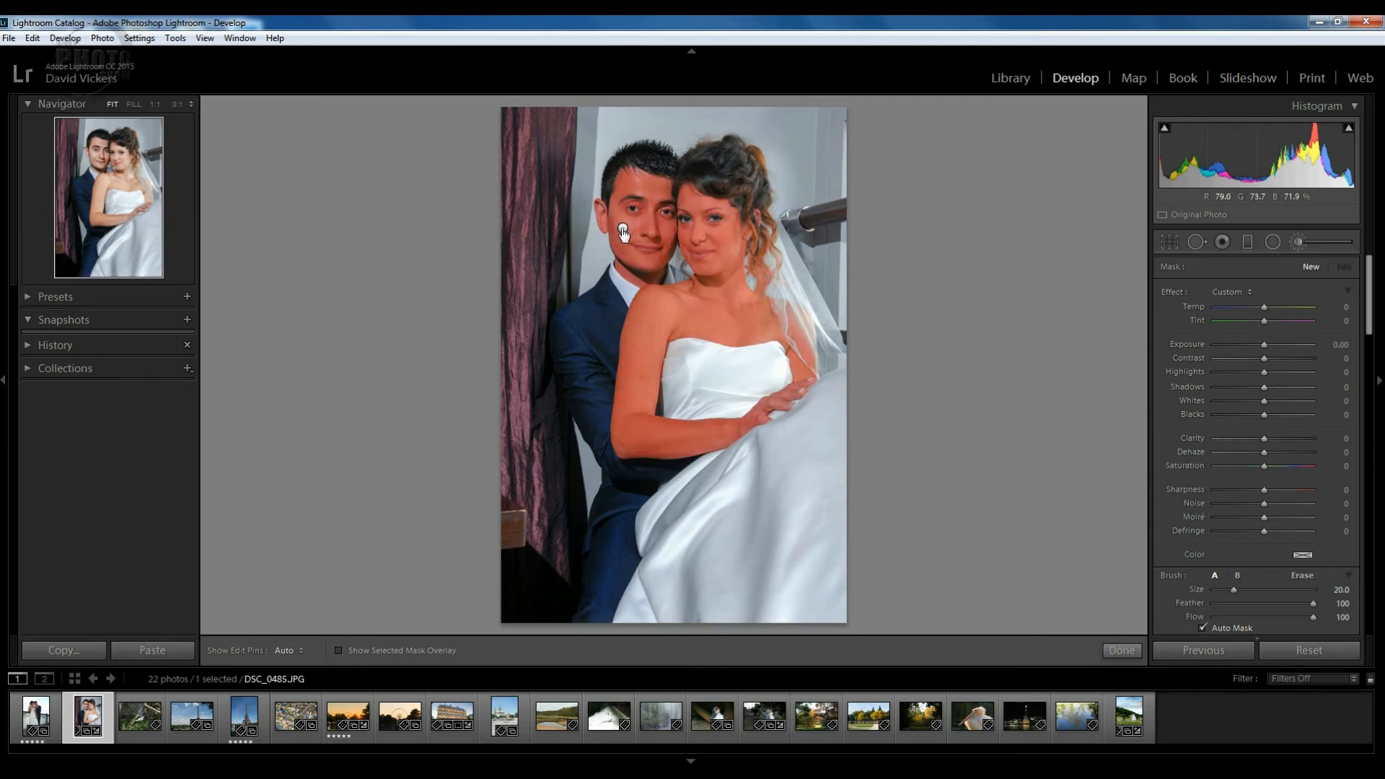
{"action": "left_click", "coordinate": [623, 232]}
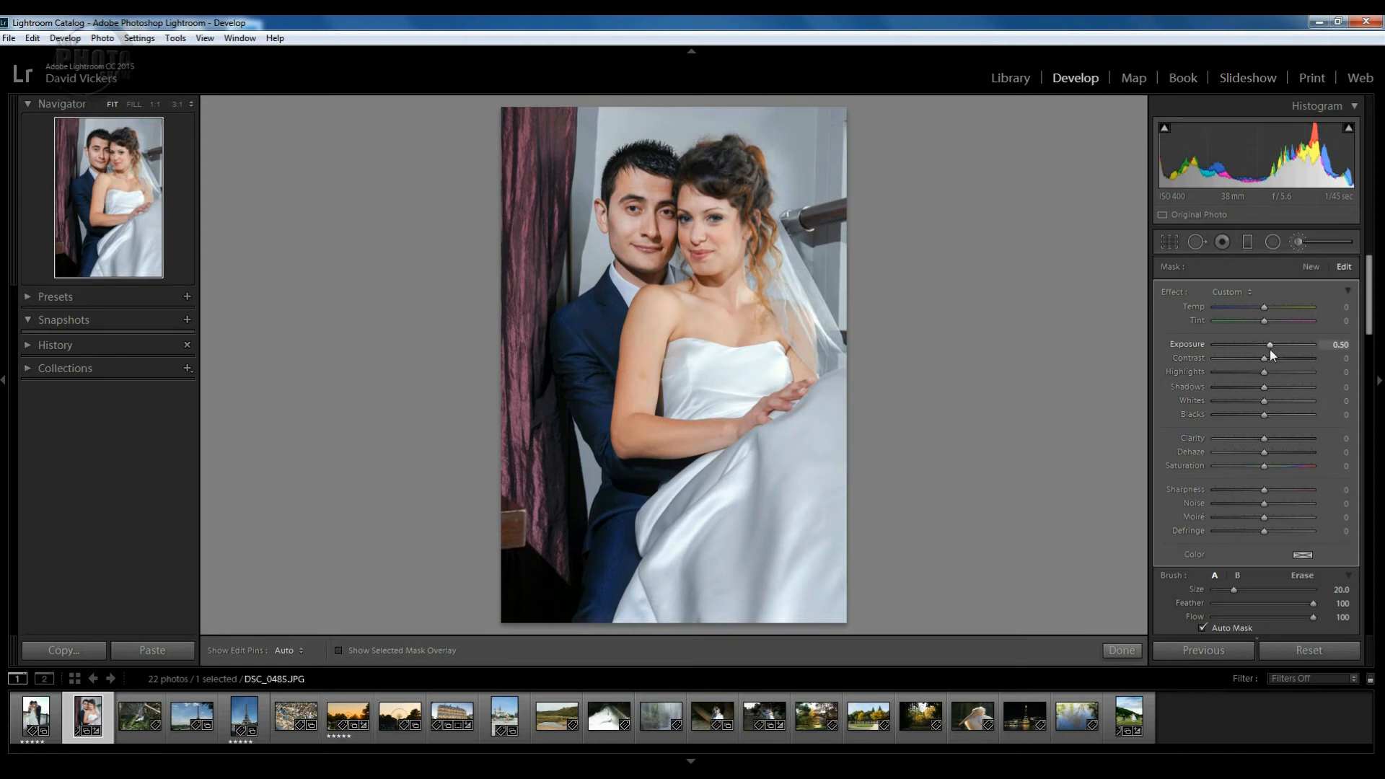
{"action": "left_click", "coordinate": [1310, 267]}
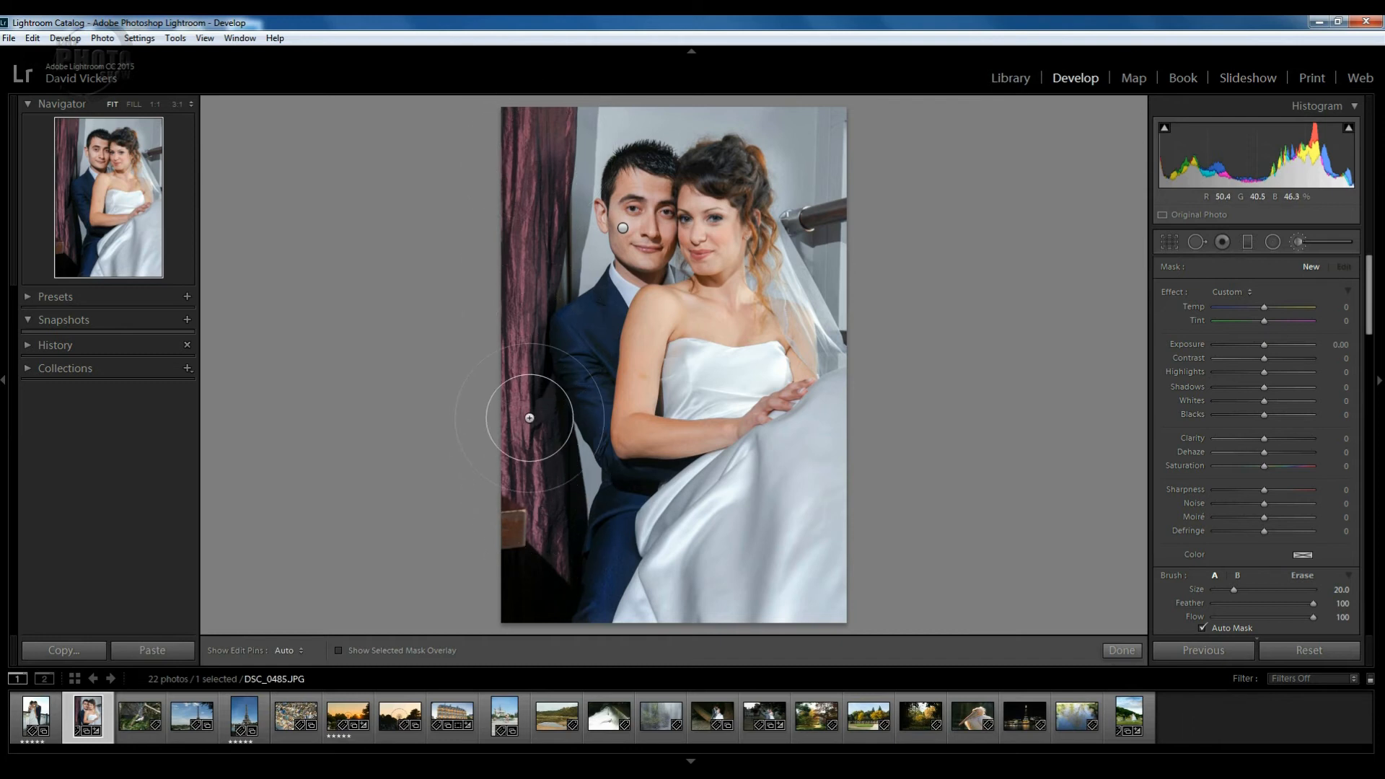
- Set the brush colour to blue with hue 239 and saturation 78, and paint it over the whole curtain
{"action": "left_click", "coordinate": [1303, 555]}
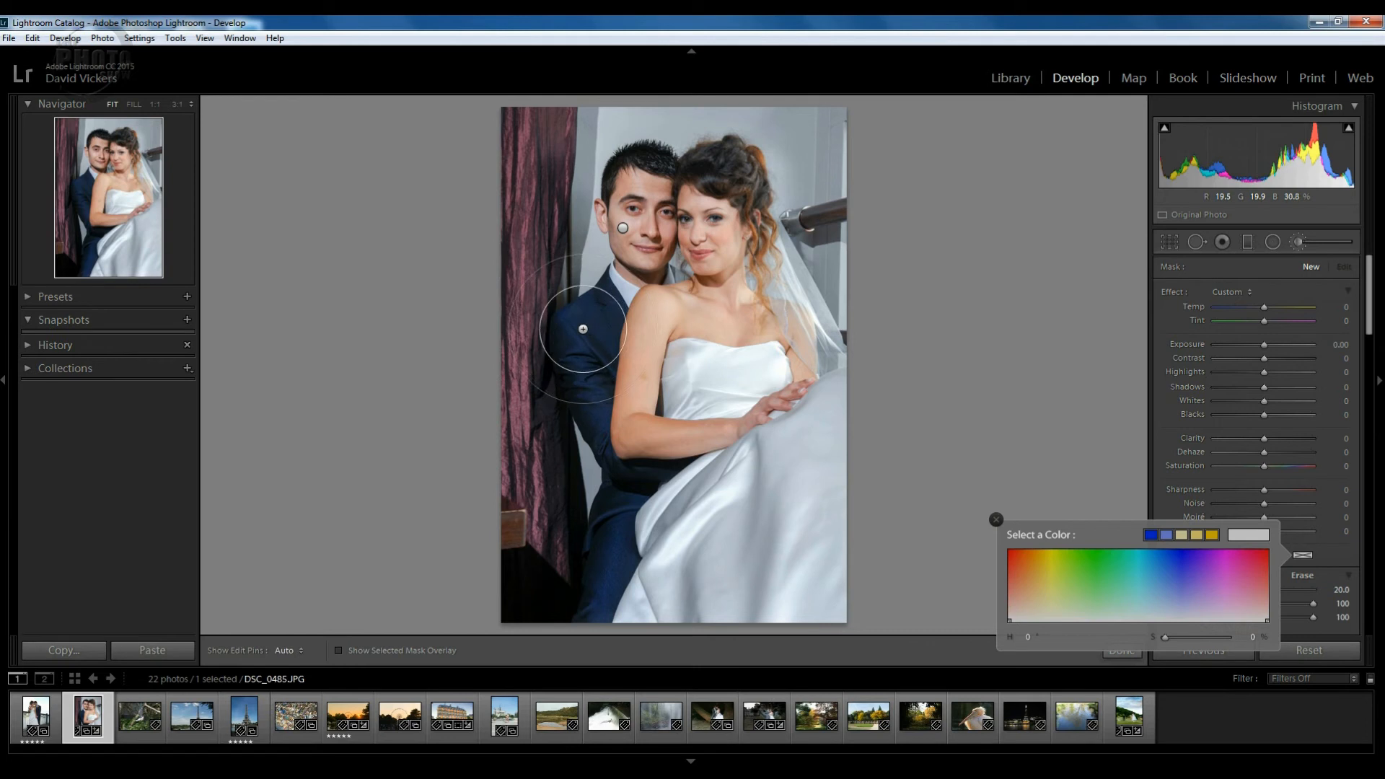
{"action": "left_click", "coordinate": [1181, 564]}
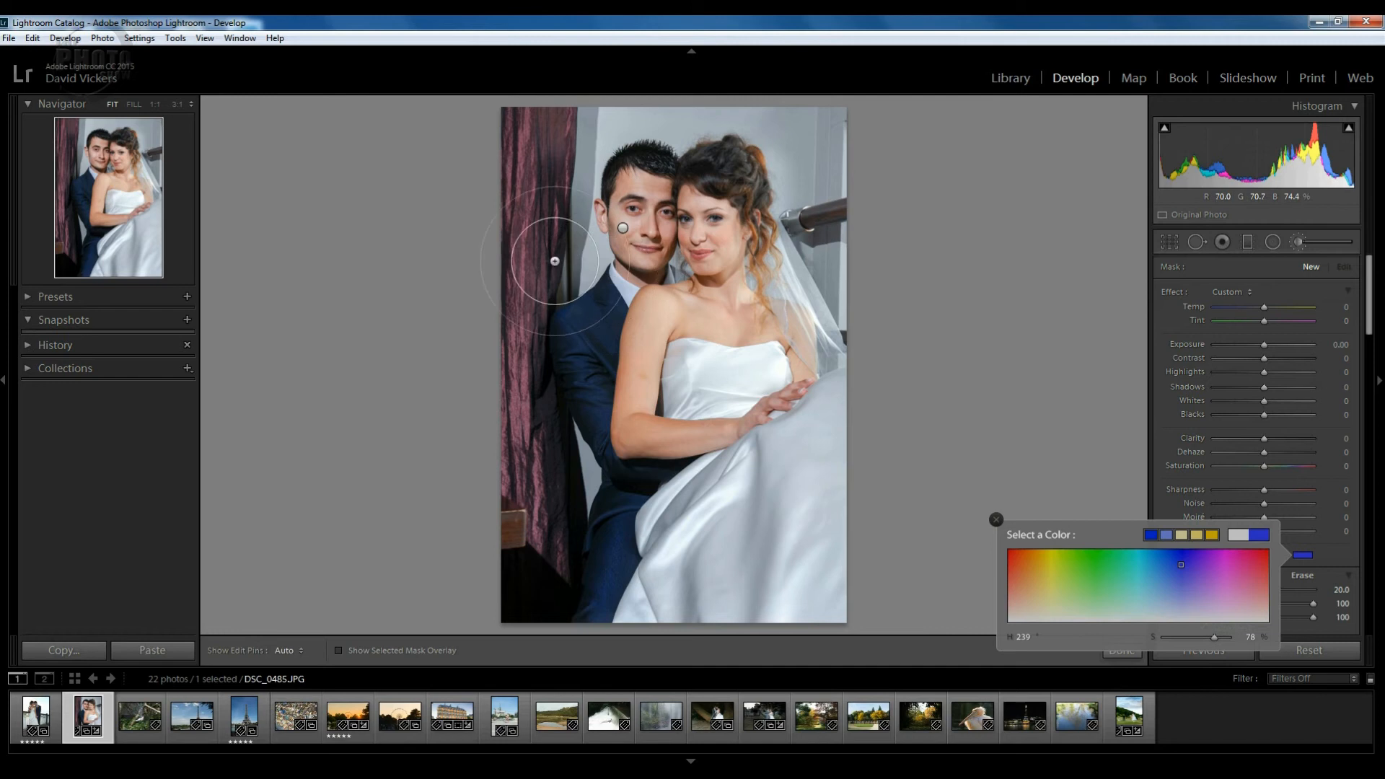
{"action": "key", "text": "h"}
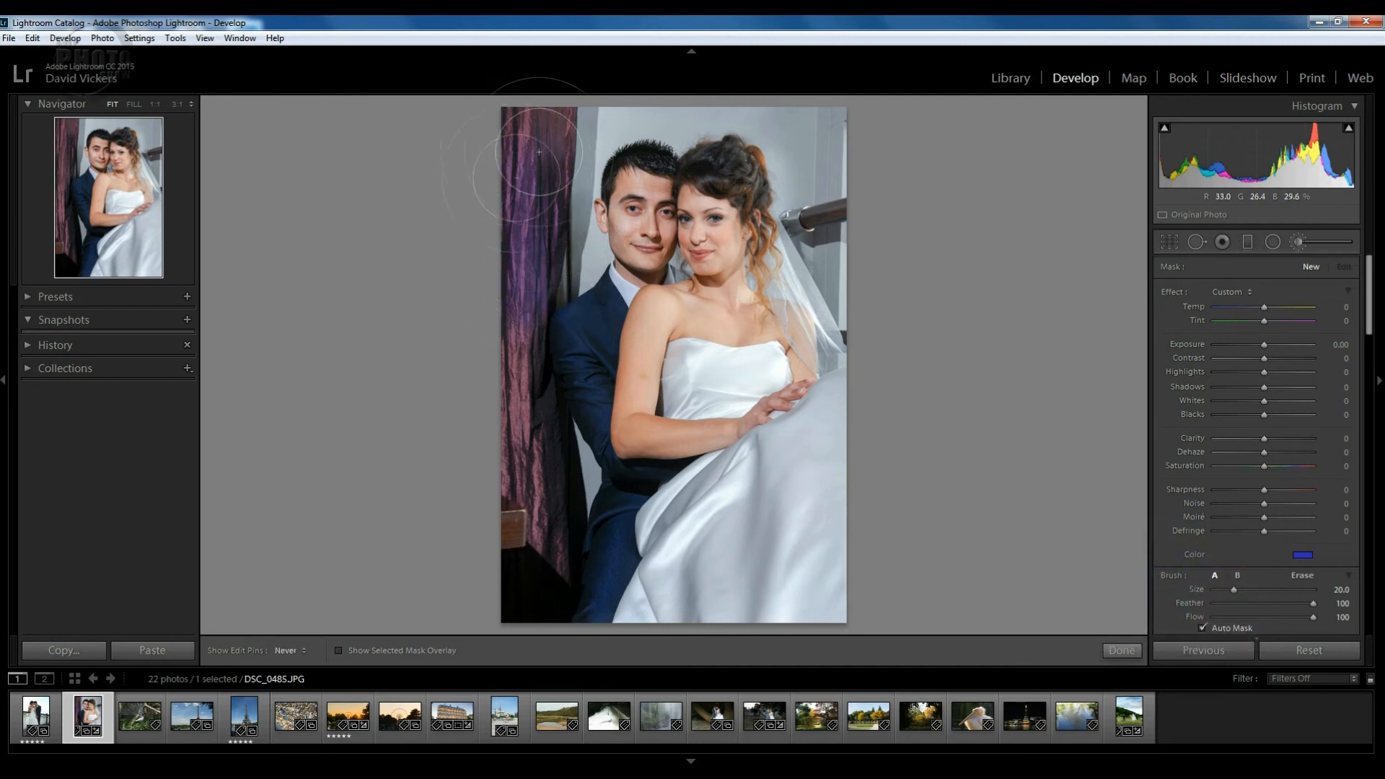
{"action": "mouse_move", "coordinate": [527, 363]}
{"action": "left_mouse_down"}
{"action": "mouse_move", "coordinate": [543, 537]}
{"action": "mouse_move", "coordinate": [543, 492]}
{"action": "mouse_move", "coordinate": [558, 537]}
{"action": "left_mouse_up"}
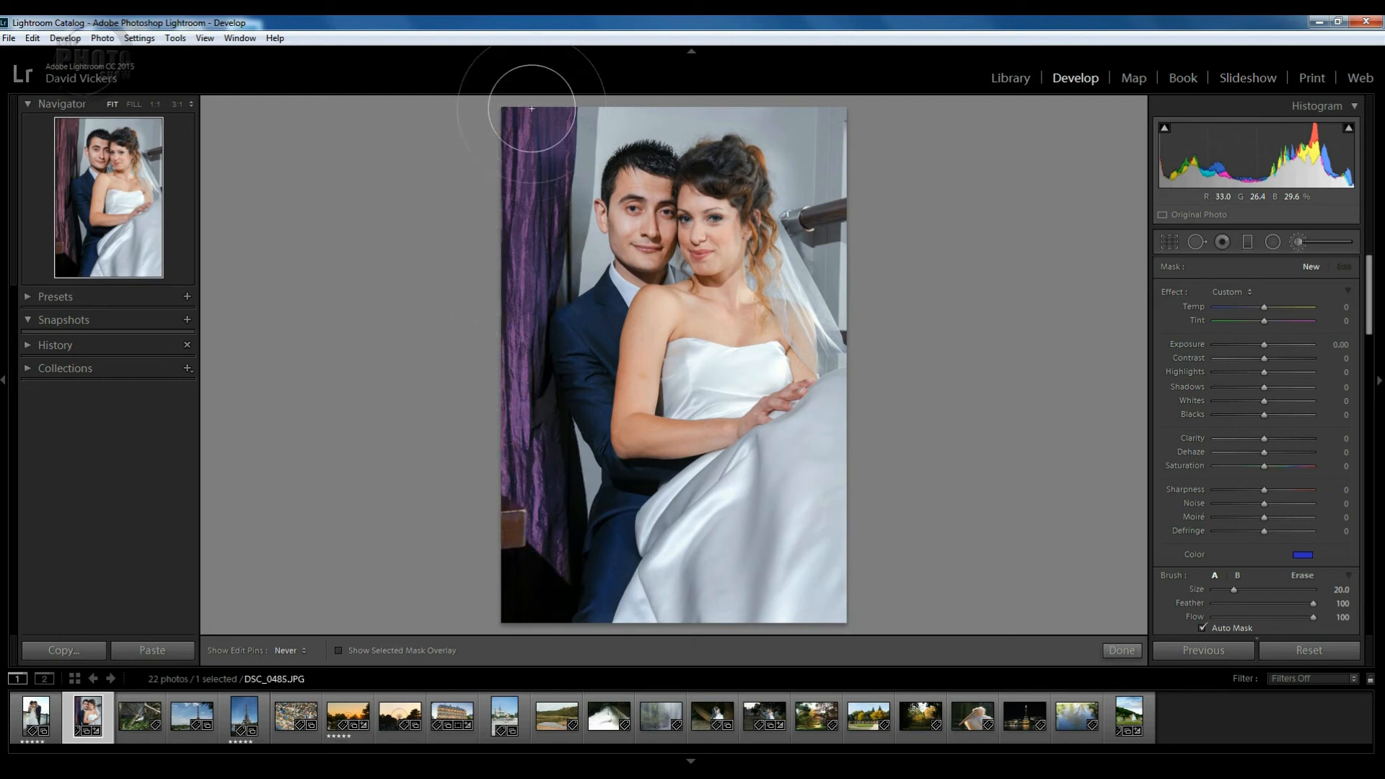
{"action": "left_click_drag", "start_coordinate": [520, 234], "coordinate": [539, 126]}
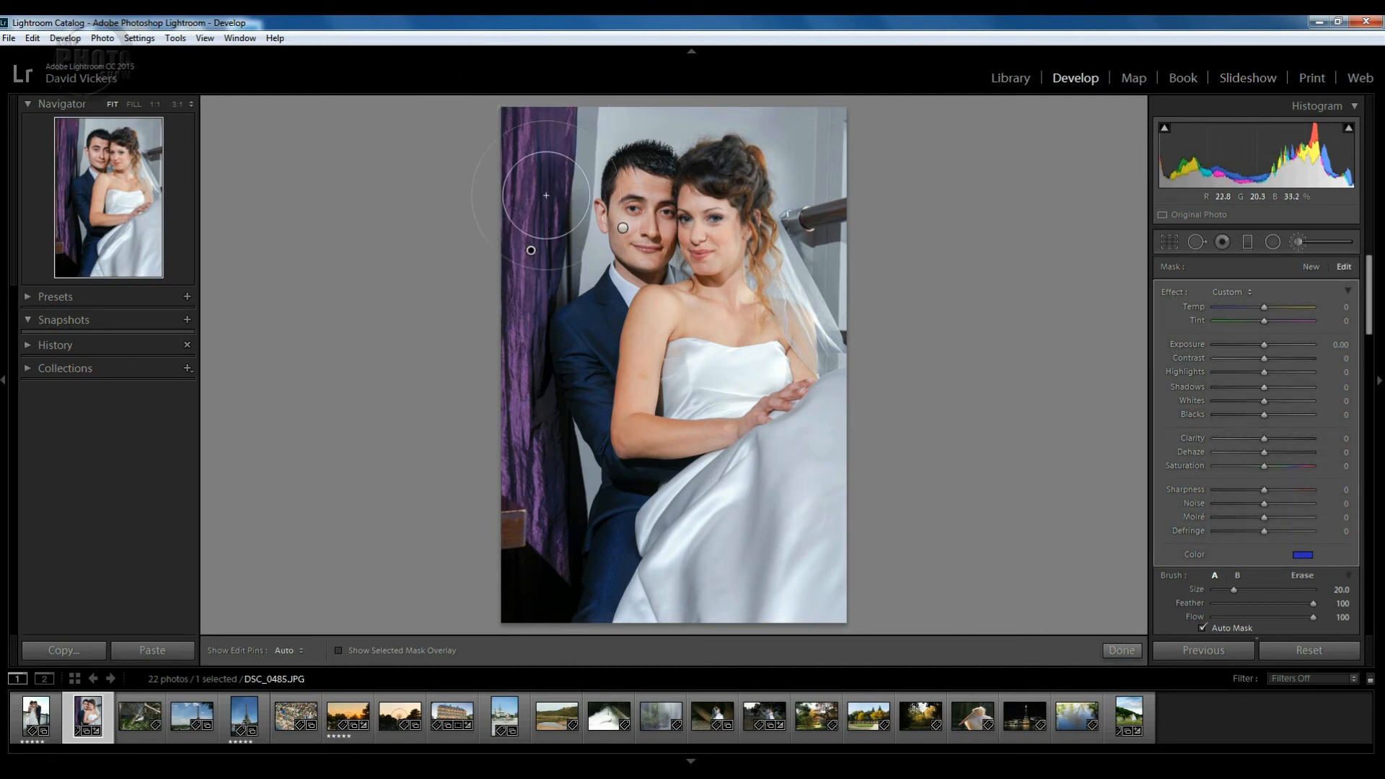
- Show the mask overlay and brush the curtain adjustment past its edge onto the groom's sleeve
{"action": "key", "text": "o"}
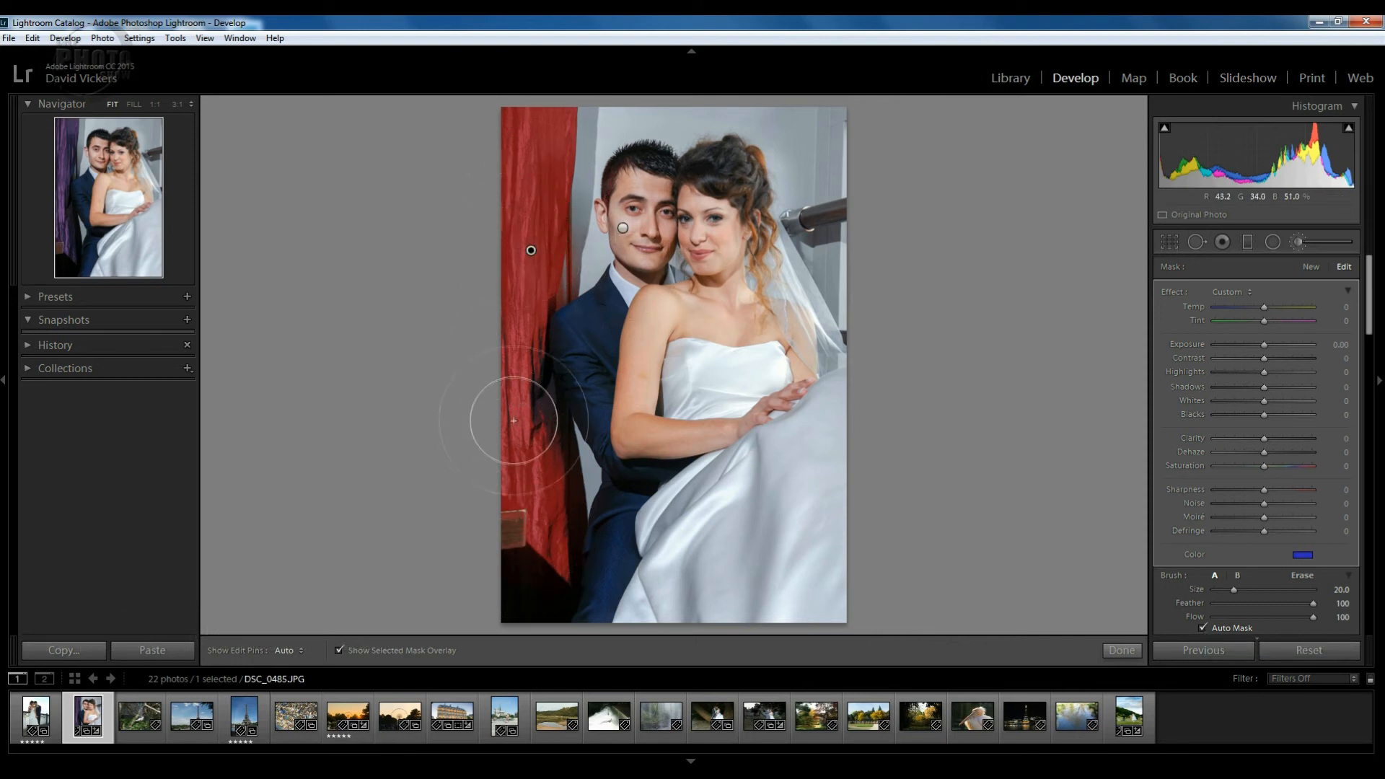
{"action": "key", "text": "h"}
{"action": "left_click", "coordinate": [547, 410]}
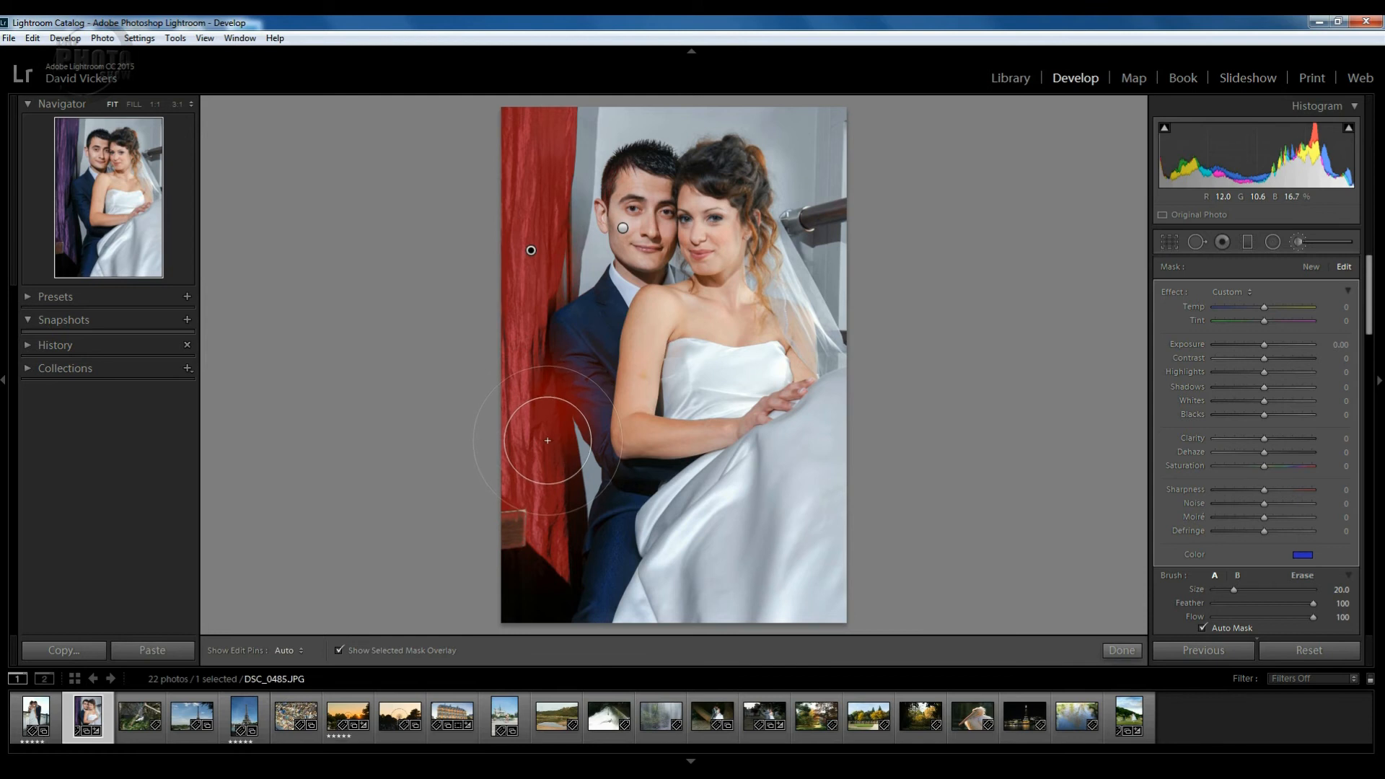
{"action": "mouse_move", "coordinate": [534, 397]}
{"action": "left_mouse_down"}
{"action": "mouse_move", "coordinate": [587, 441]}
{"action": "mouse_move", "coordinate": [598, 425]}
{"action": "mouse_move", "coordinate": [566, 375]}
{"action": "left_mouse_up"}
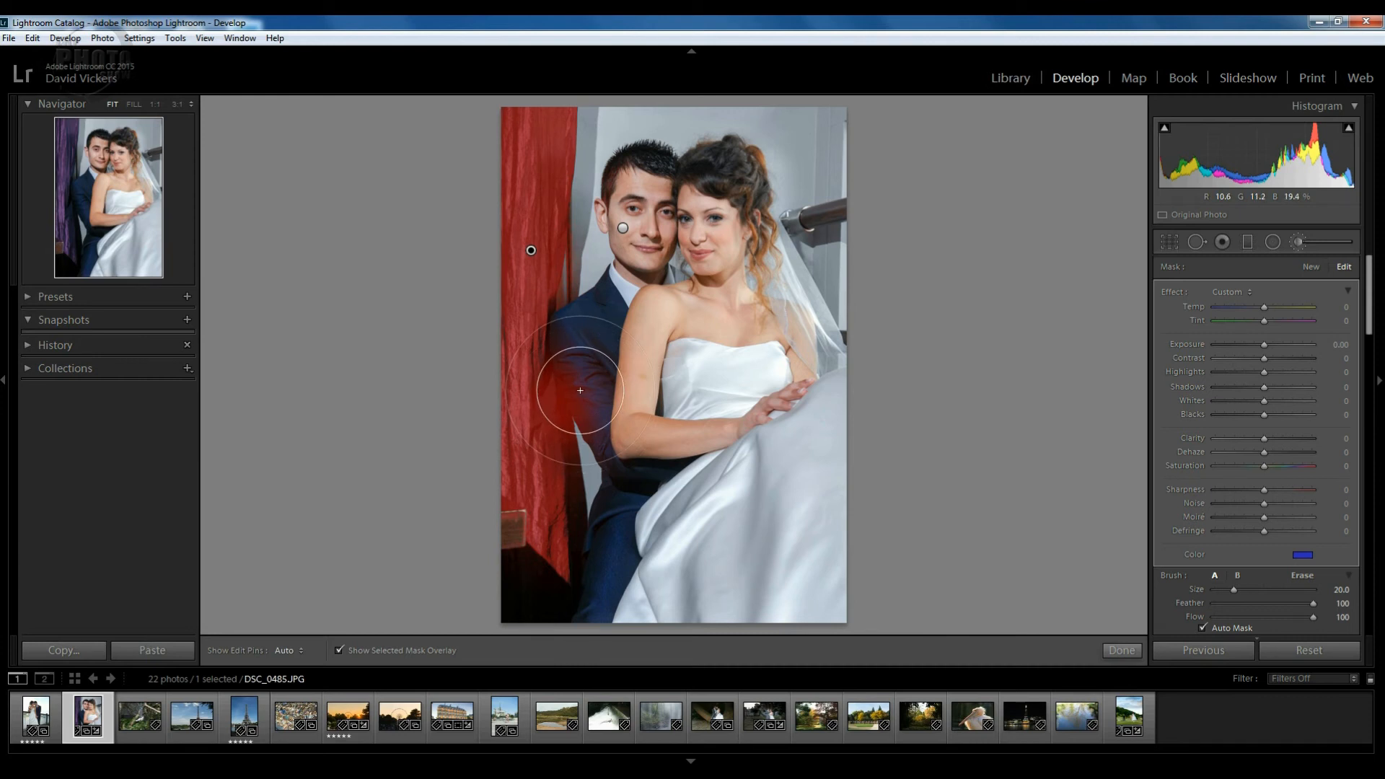
- Reduce the brush size to 11 and erase the curtain mask's overspill from the groom's suit
{"action": "scroll", "coordinate": [580, 391], "scroll_direction": "down", "scroll_amount": 5}
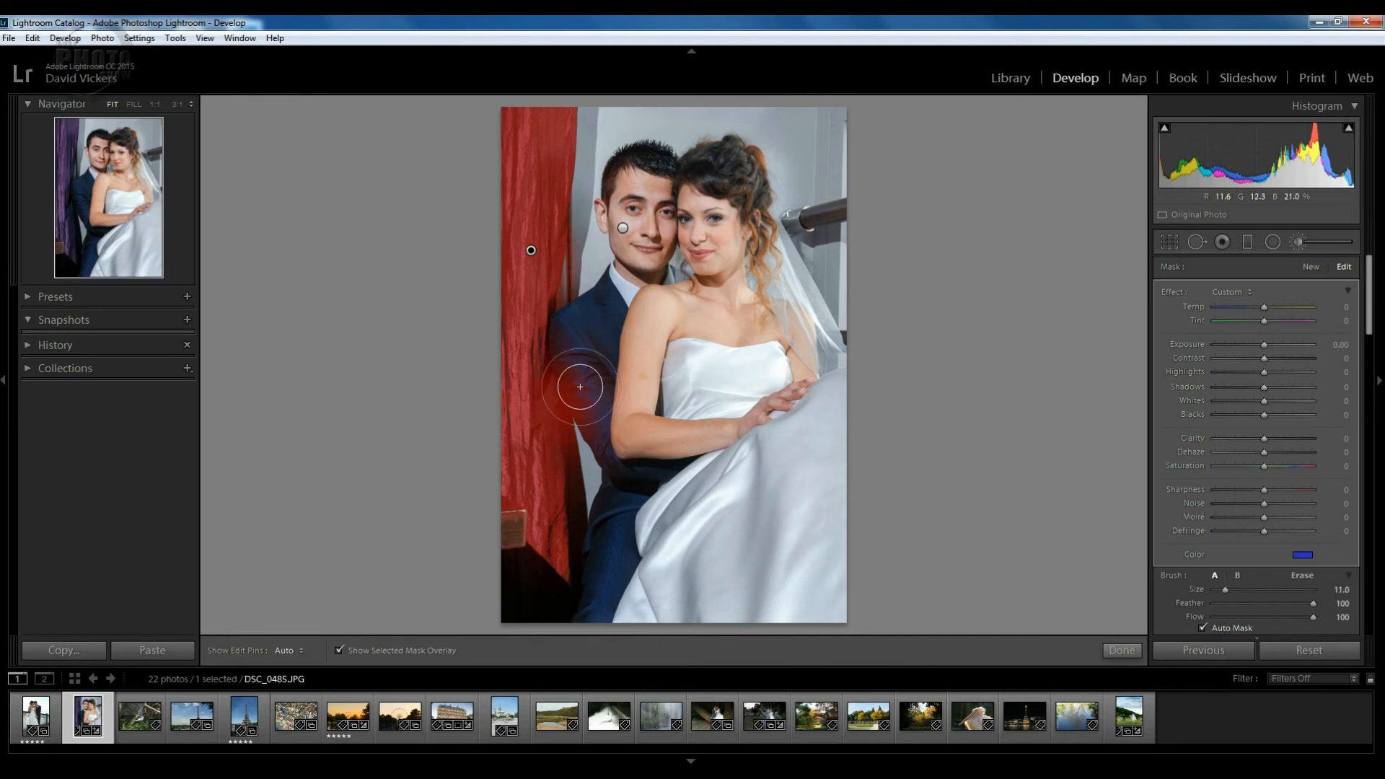
{"action": "key", "text": "alt"}
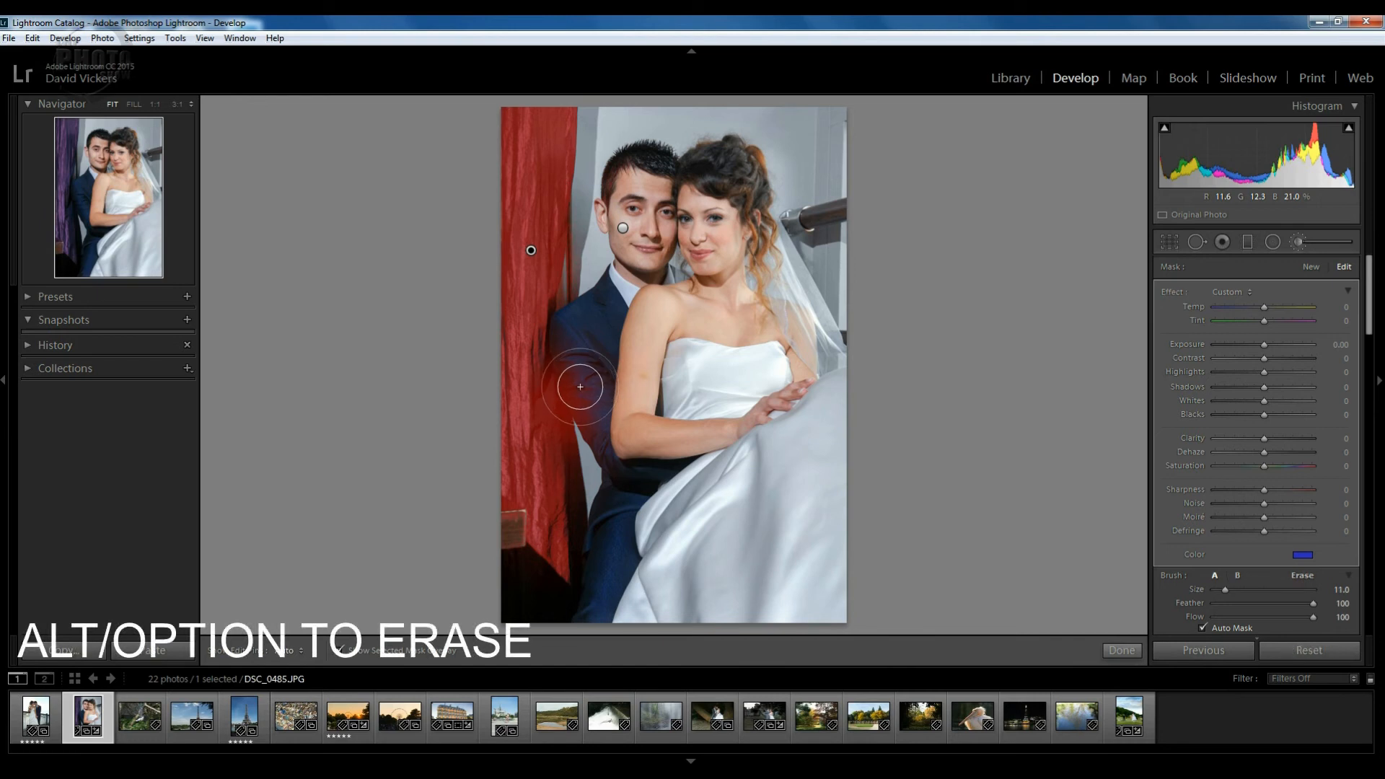
{"action": "key", "text": "alt"}
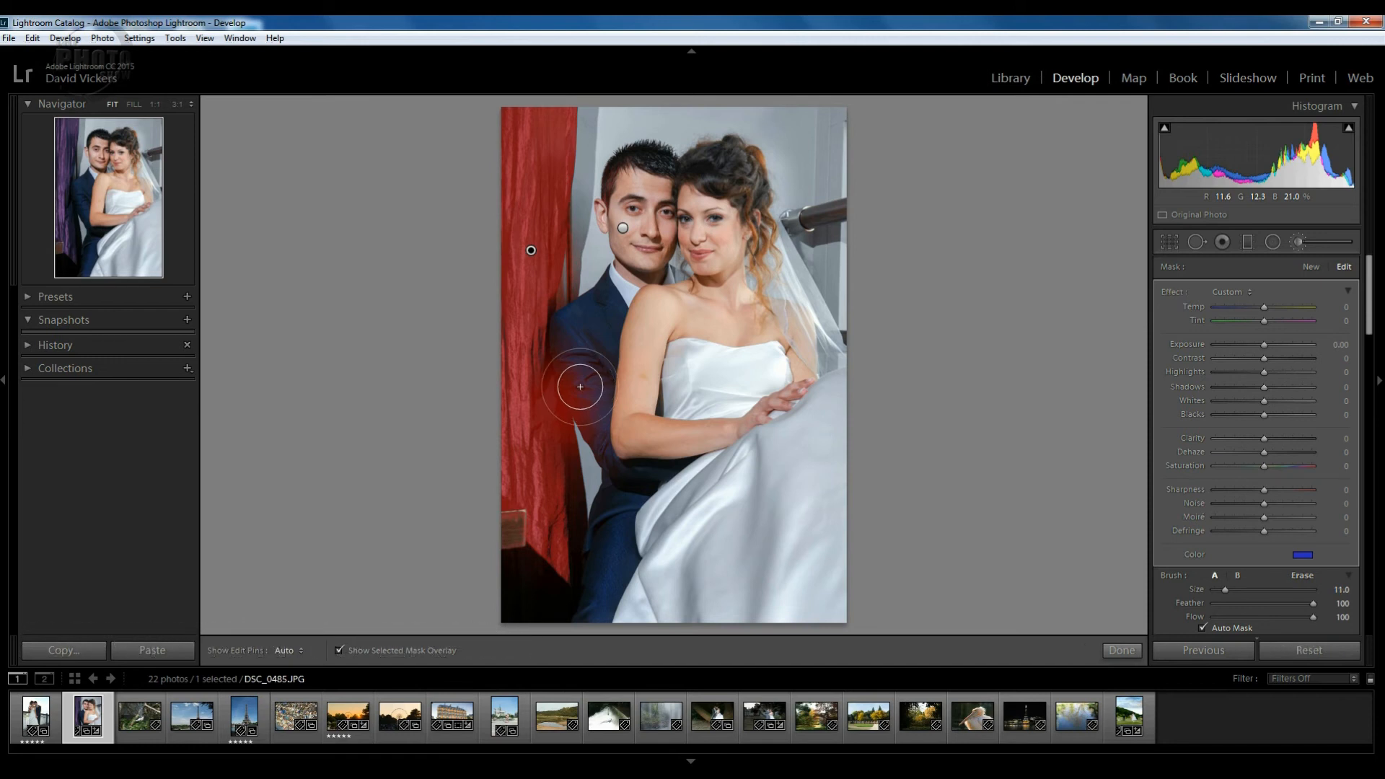
{"action": "key", "text": "alt"}
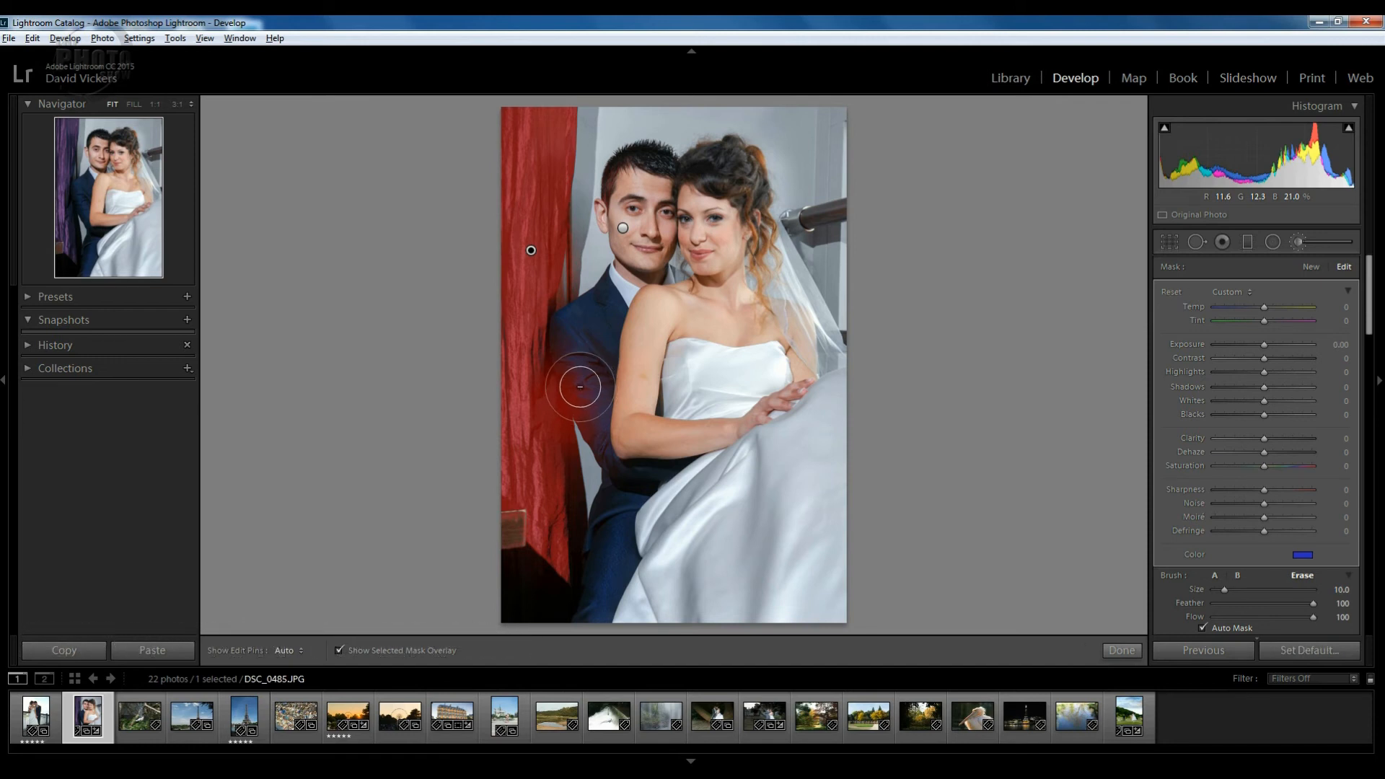
{"action": "mouse_move", "coordinate": [584, 377]}
{"action": "left_mouse_down"}
{"action": "mouse_move", "coordinate": [599, 430]}
{"action": "mouse_move", "coordinate": [574, 415]}
{"action": "mouse_move", "coordinate": [570, 350]}
{"action": "mouse_move", "coordinate": [597, 315]}
{"action": "mouse_move", "coordinate": [581, 339]}
{"action": "mouse_move", "coordinate": [596, 412]}
{"action": "mouse_move", "coordinate": [639, 464]}
{"action": "left_mouse_up"}
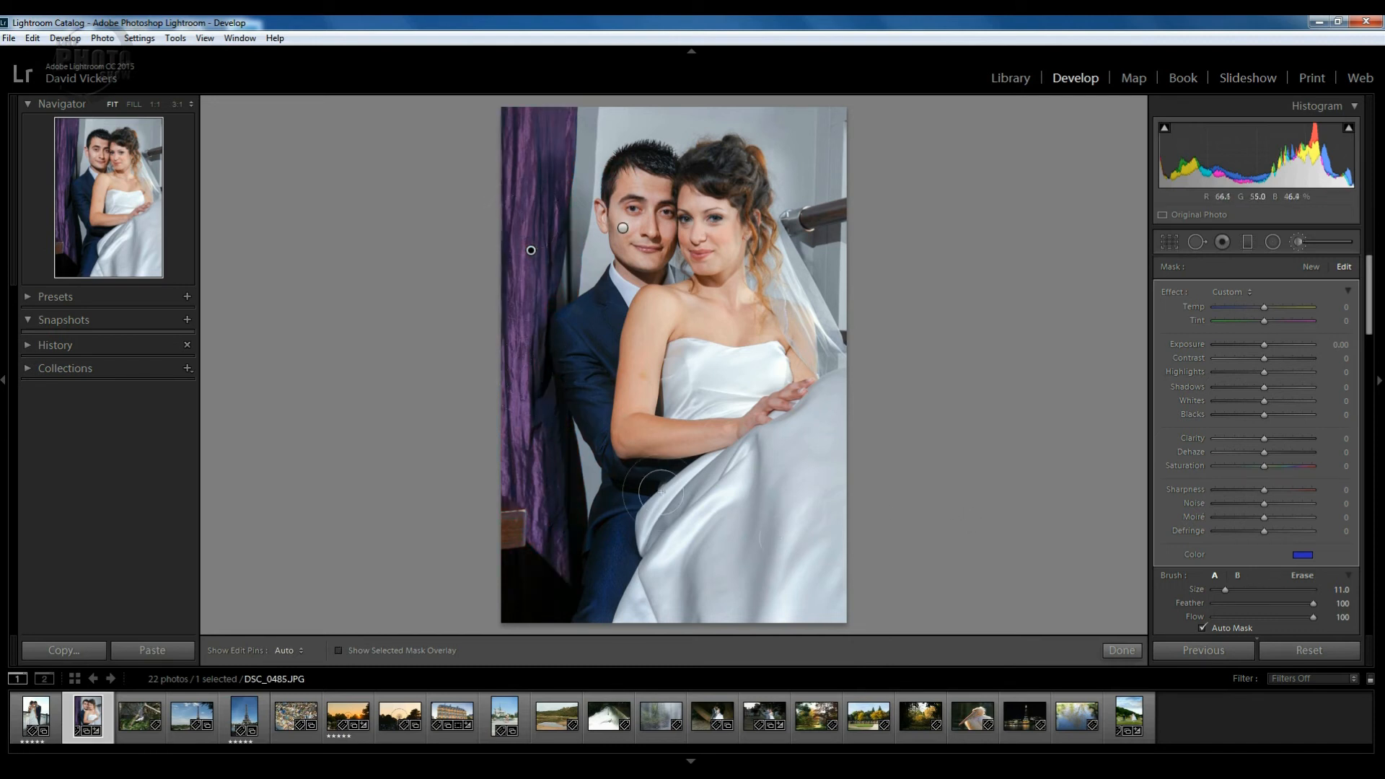
- Switch the brush adjustments off and on again to compare the photo before and after
{"action": "scroll", "coordinate": [1161, 491], "scroll_direction": "down", "scroll_amount": 3}
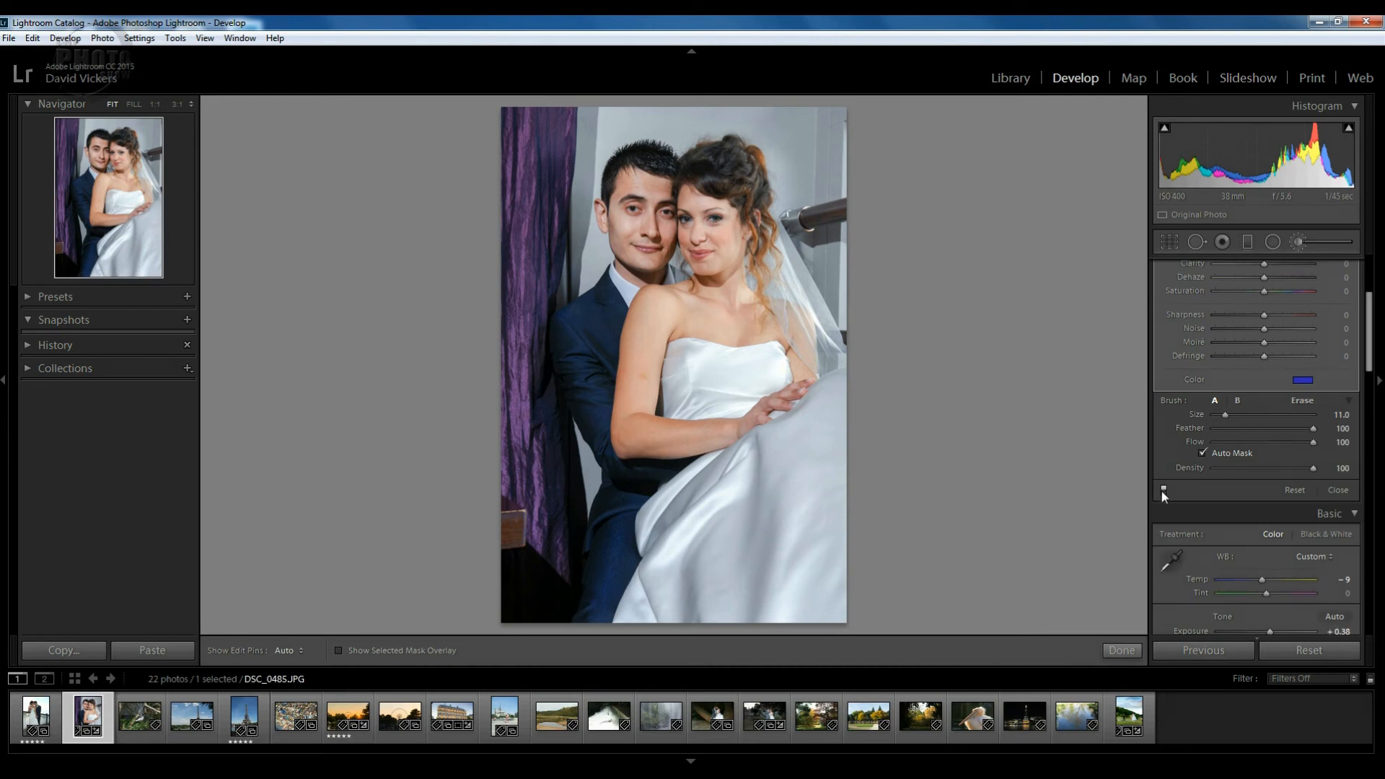
{"action": "left_click", "coordinate": [1164, 491]}
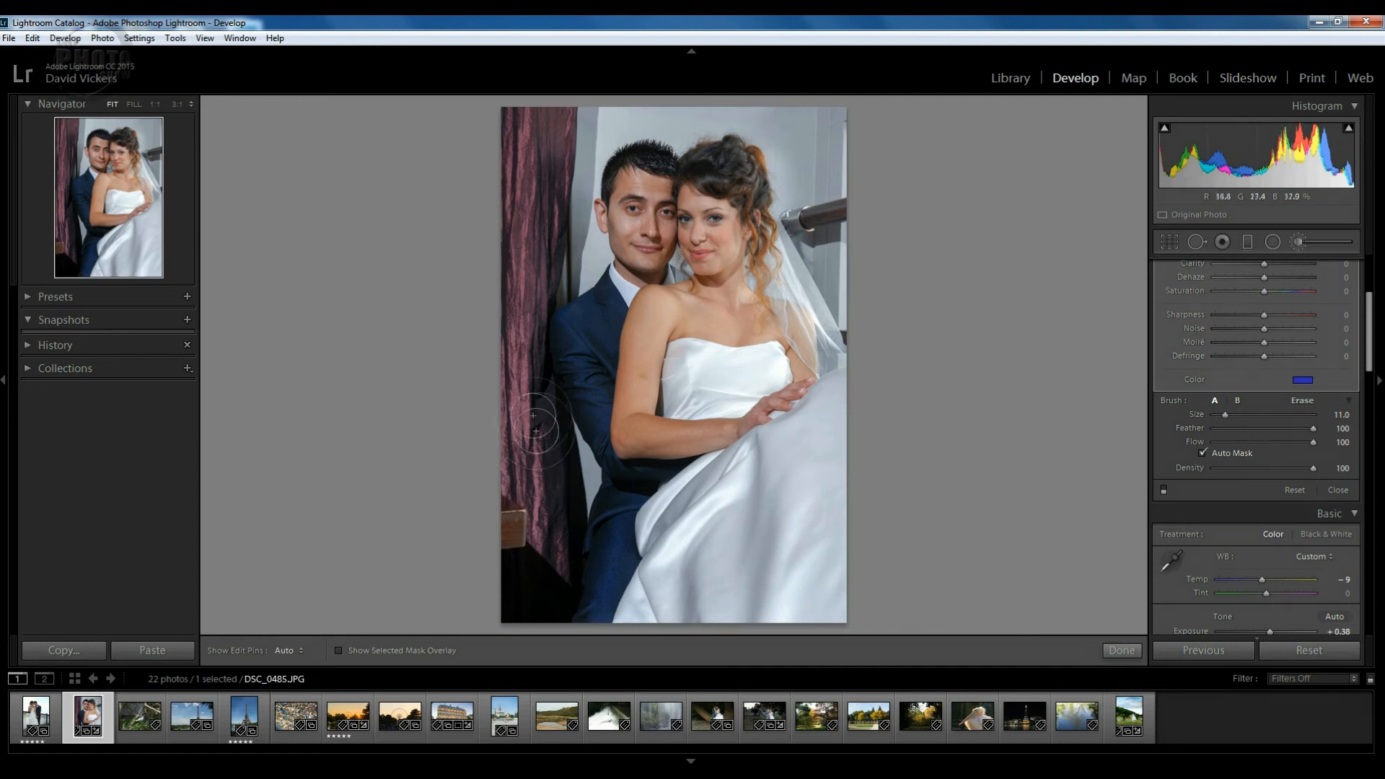
{"action": "left_click", "coordinate": [1164, 491]}
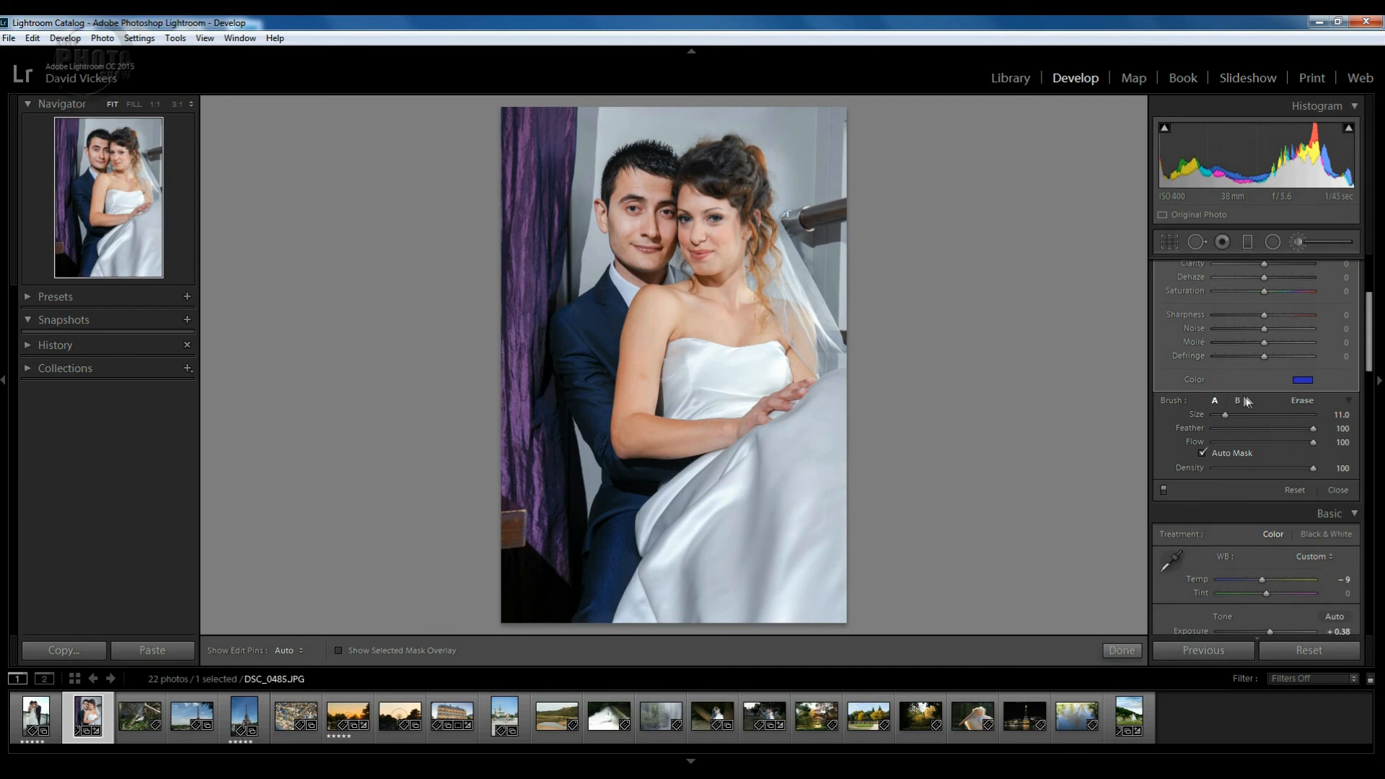
- Change the curtain adjustment's colour to a muted blue with hue 204 and saturation 35
{"action": "left_click", "coordinate": [1303, 381]}
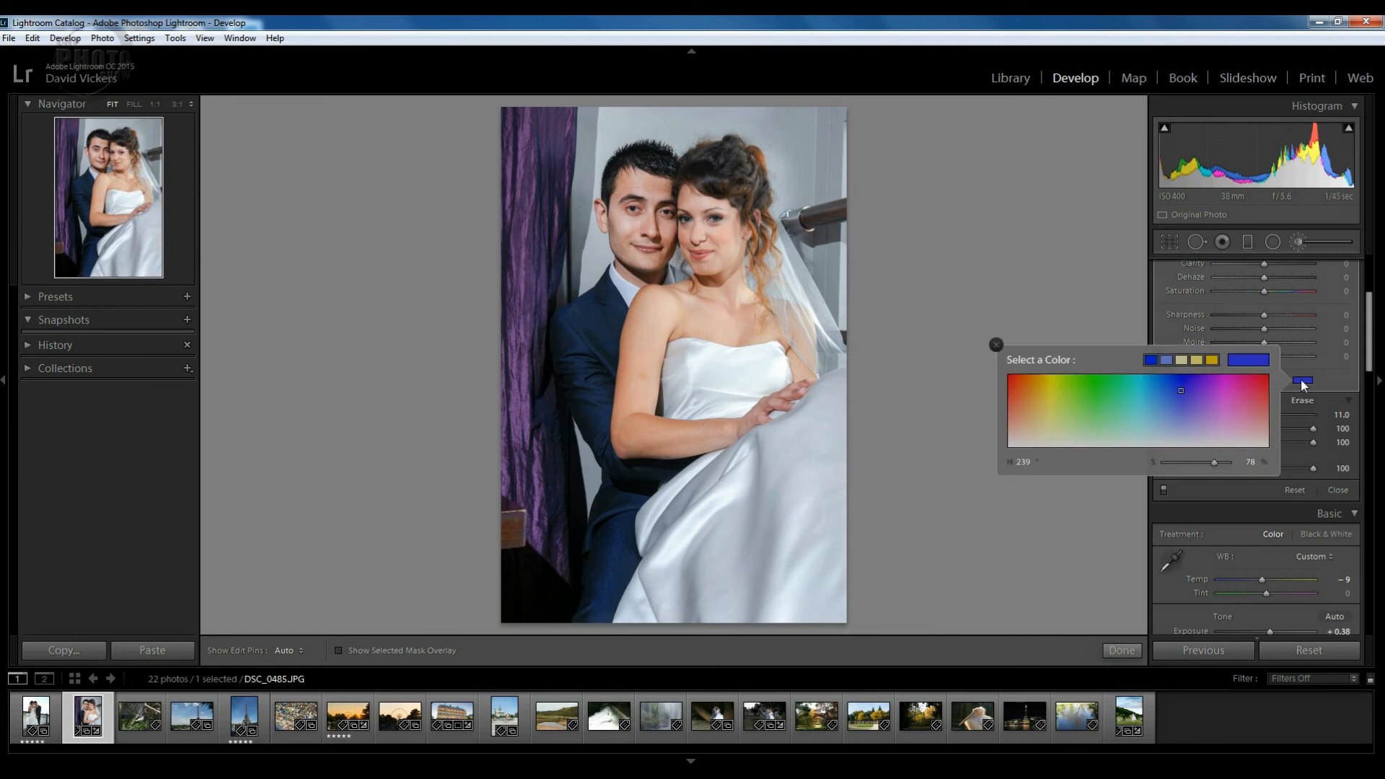
{"action": "left_click", "coordinate": [1200, 394]}
{"action": "mouse_move", "coordinate": [1200, 393]}
{"action": "left_mouse_down"}
{"action": "mouse_move", "coordinate": [1240, 392]}
{"action": "mouse_move", "coordinate": [1016, 388]}
{"action": "mouse_move", "coordinate": [1154, 391]}
{"action": "left_mouse_up"}
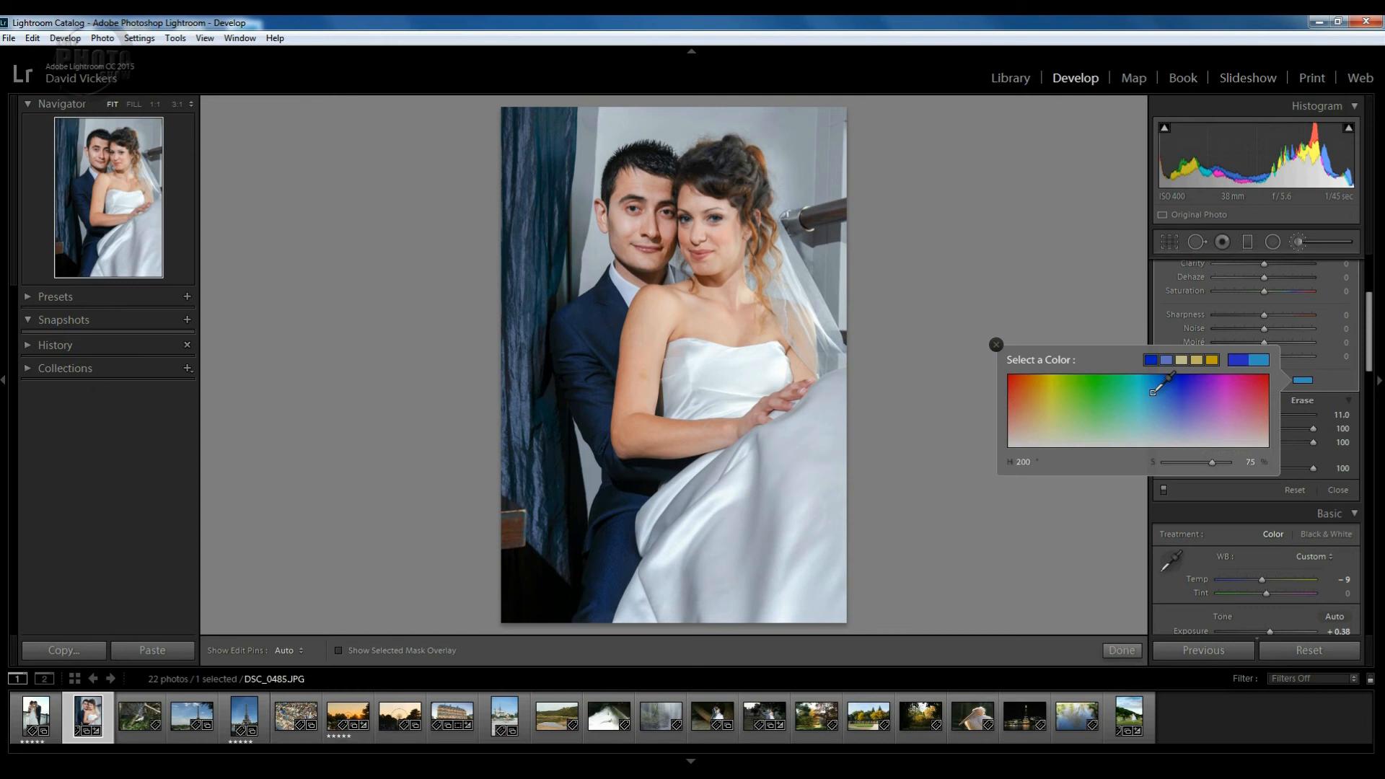
{"action": "left_click_drag", "start_coordinate": [1154, 391], "coordinate": [1153, 381]}
{"action": "left_click_drag", "start_coordinate": [1154, 379], "coordinate": [1156, 420]}
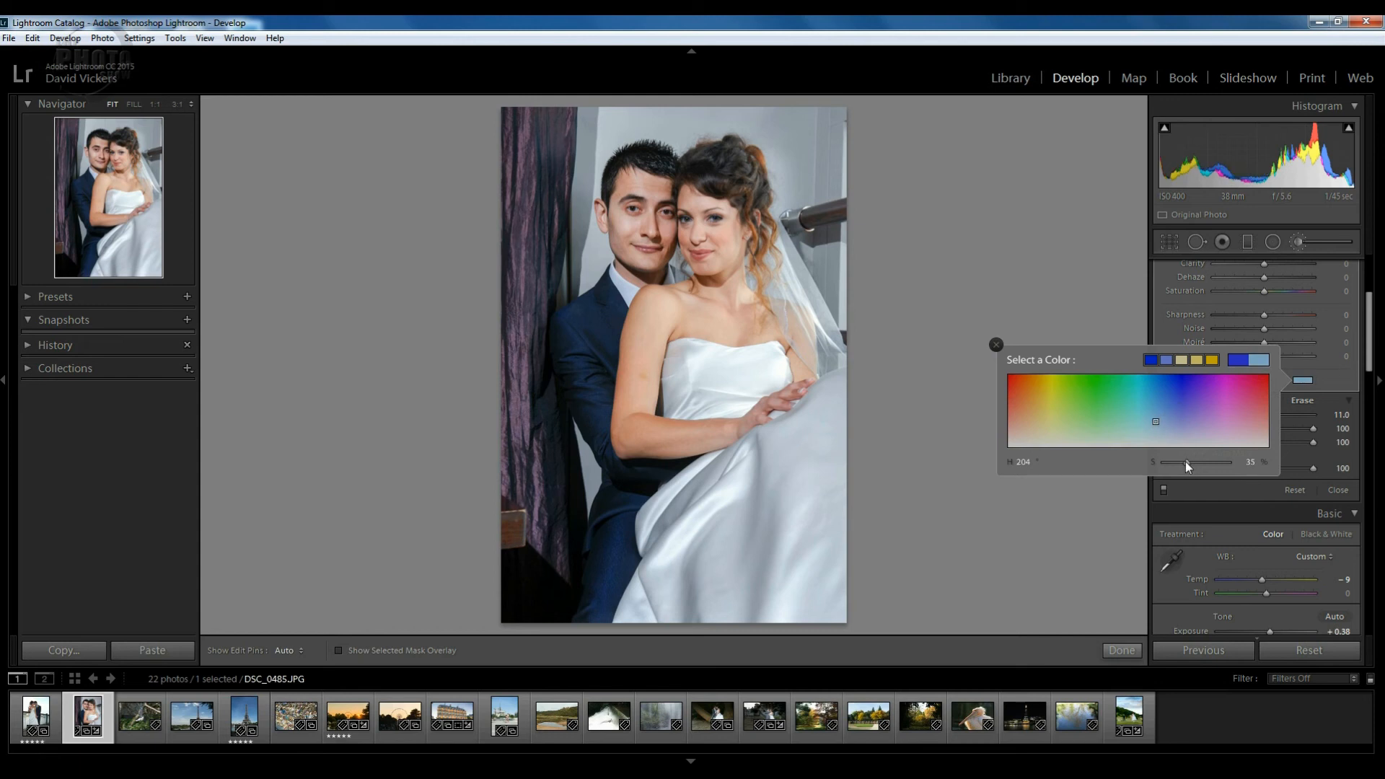
- Raise the saturation of the curtain adjustment's blue colour to 81
{"action": "left_click_drag", "start_coordinate": [1191, 462], "coordinate": [1215, 461]}
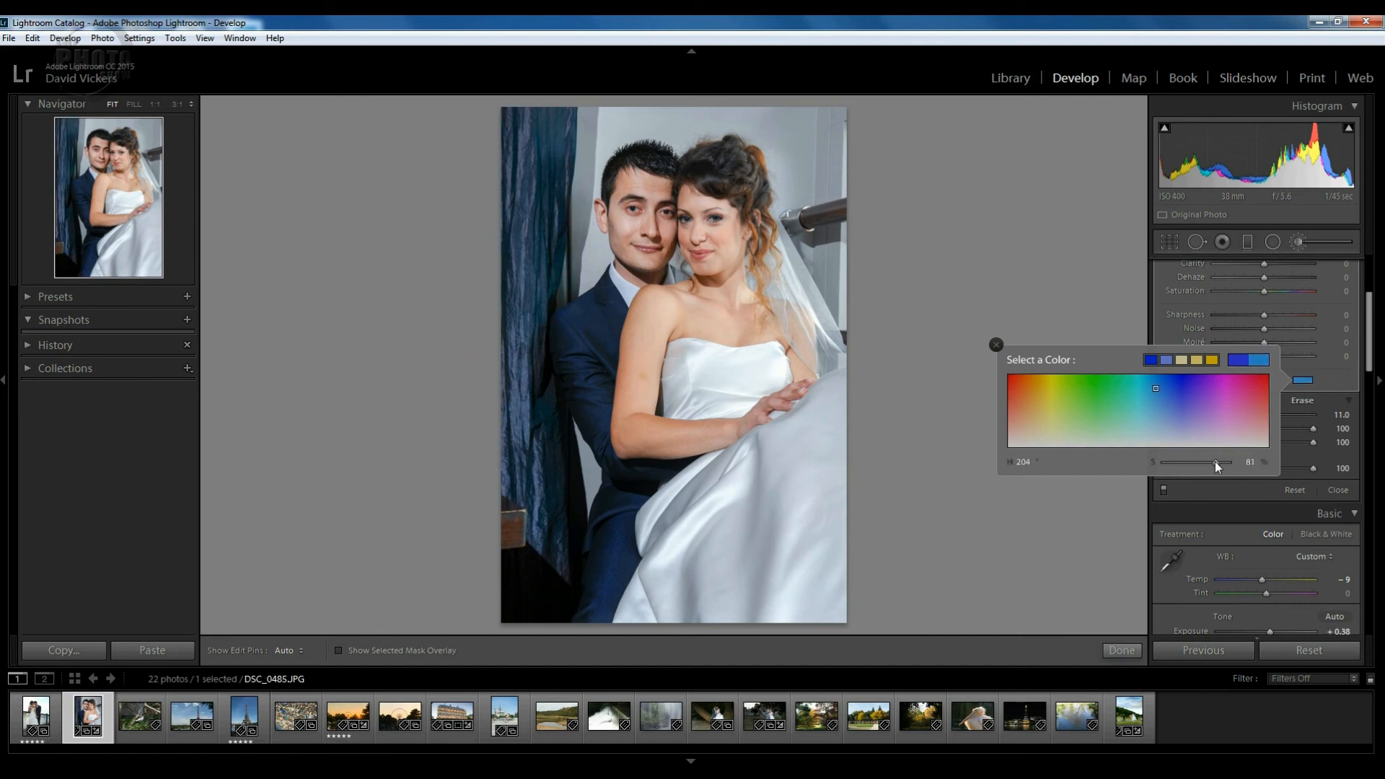
{"action": "left_click", "coordinate": [997, 345]}
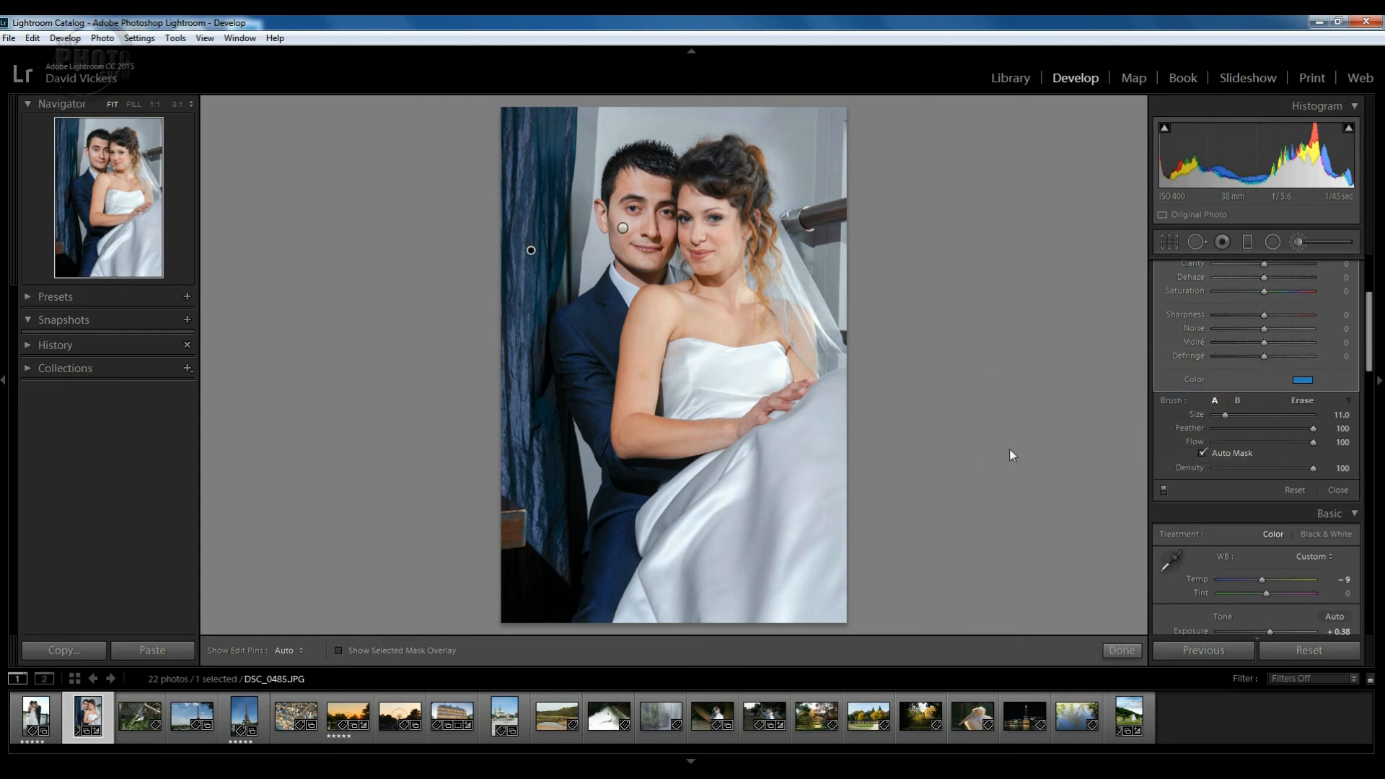
- Select the skin adjustment on the groom's face and review where the skin and curtain adjustments apply
{"action": "left_click", "coordinate": [623, 229]}
{"action": "mouse_move", "coordinate": [532, 255]}
{"action": "left_click", "coordinate": [1375, 312]}
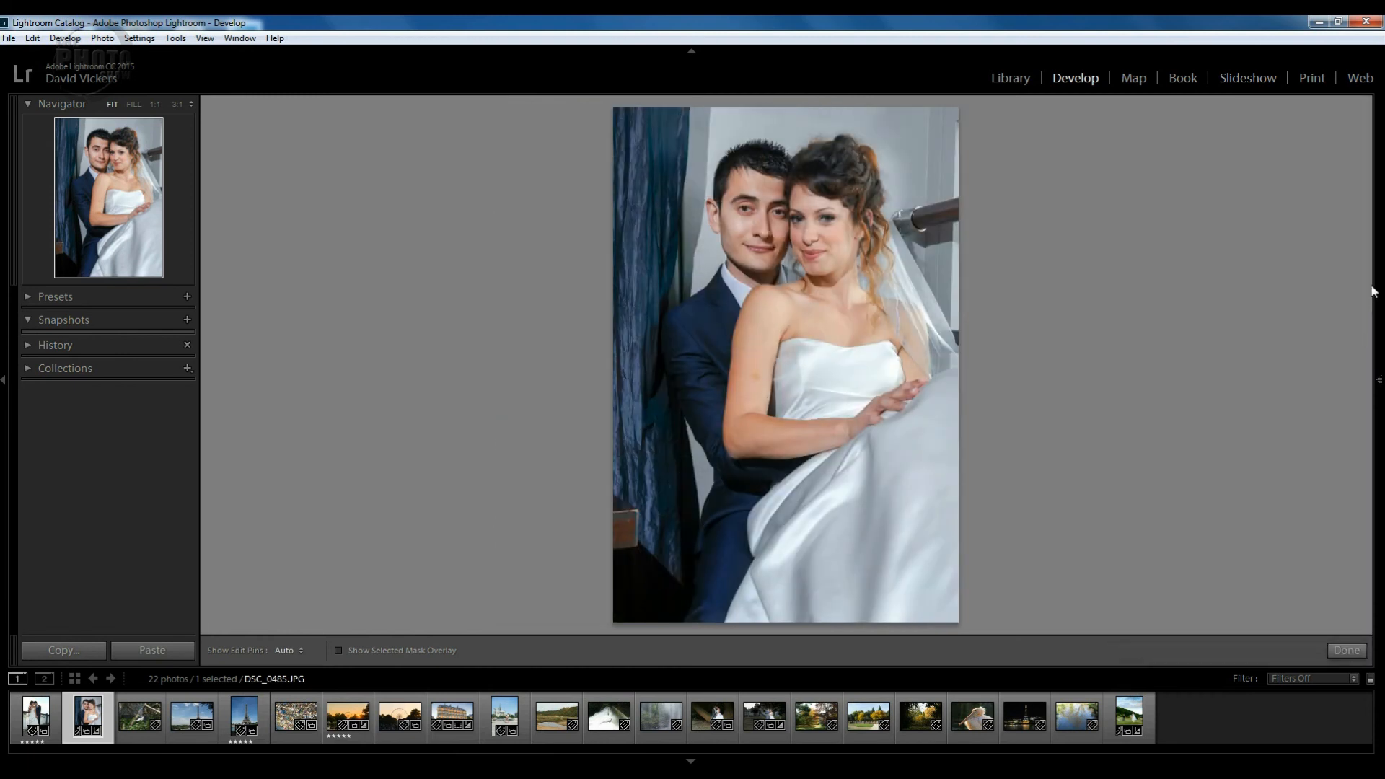
{"action": "mouse_move", "coordinate": [1374, 303]}
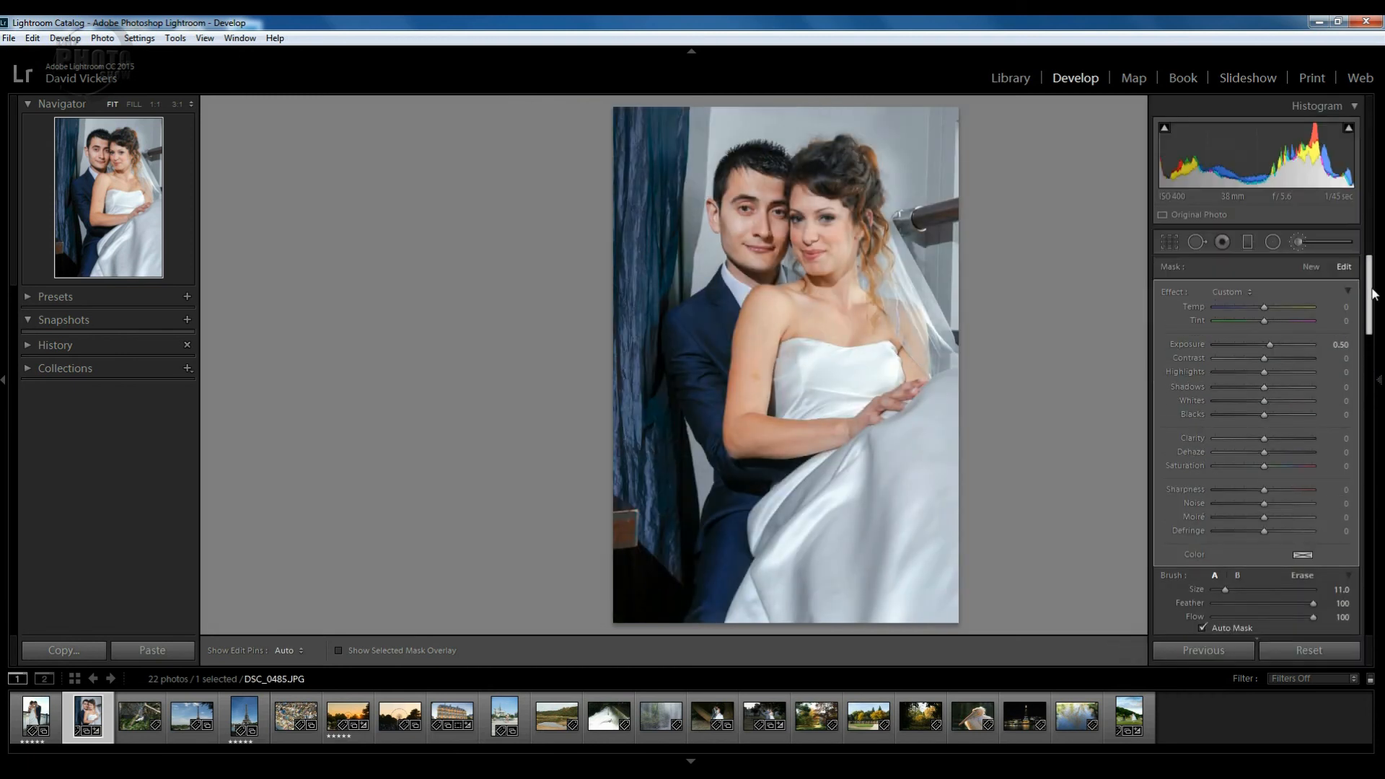
- Start a new brush adjustment with a brush size of 30 and an exposure of 1.04
{"action": "left_click", "coordinate": [1312, 268]}
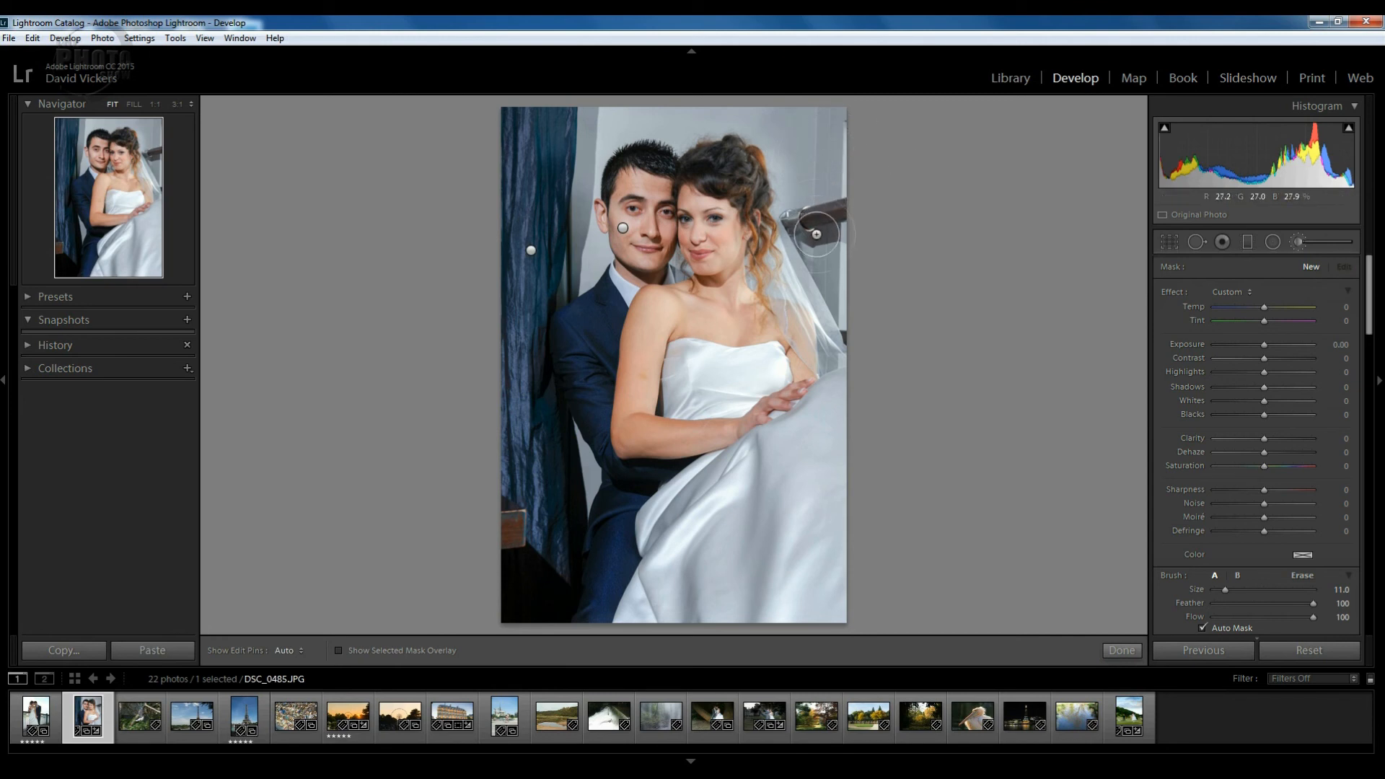
{"action": "scroll", "coordinate": [811, 209], "scroll_direction": "down", "scroll_amount": 2}
{"action": "scroll", "coordinate": [811, 210], "scroll_direction": "up", "scroll_amount": 6}
{"action": "scroll", "coordinate": [811, 209], "scroll_direction": "up", "scroll_amount": 5}
{"action": "left_click_drag", "start_coordinate": [1265, 344], "coordinate": [1267, 348]}
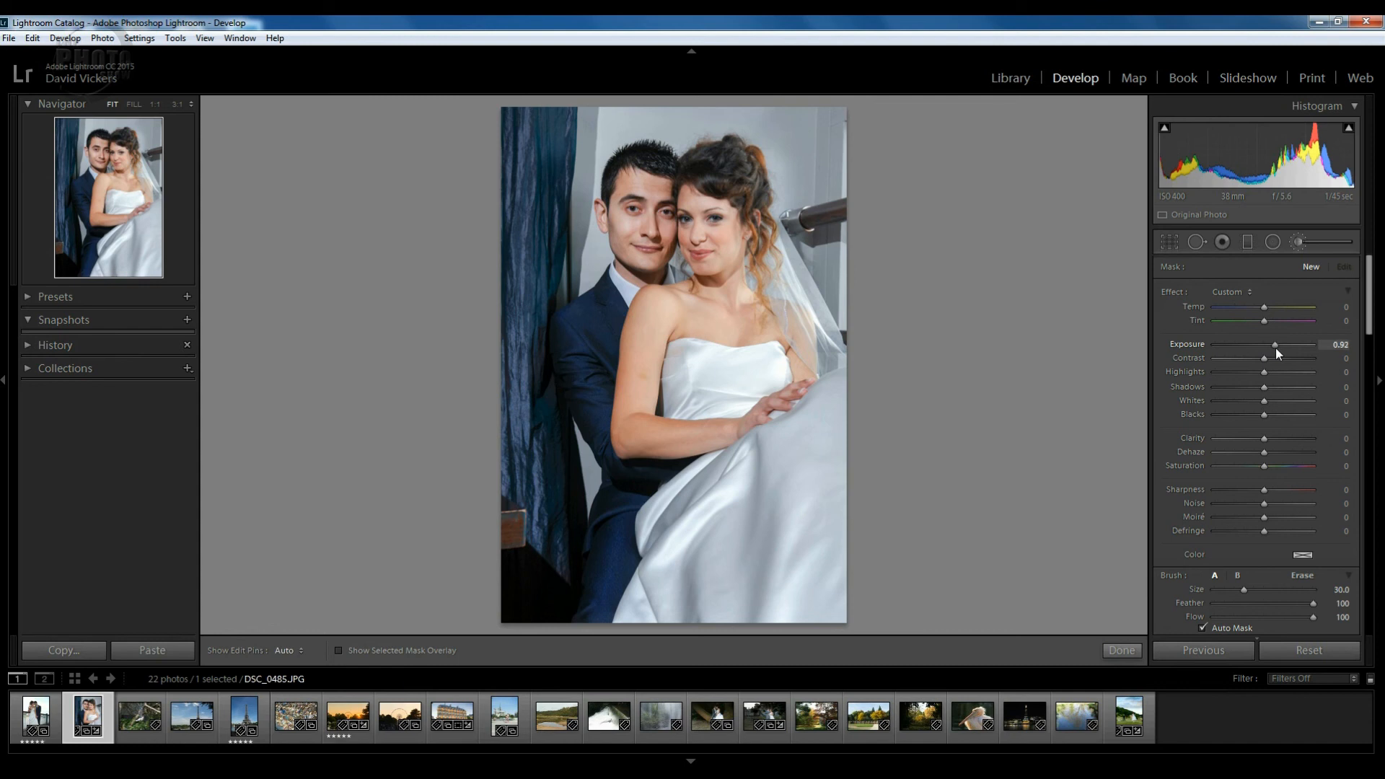
{"action": "left_click_drag", "start_coordinate": [1275, 347], "coordinate": [1277, 348]}
- Brush the new adjustment over the wall behind the bride, from above her hair down past the handrail
{"action": "left_click", "coordinate": [807, 169]}
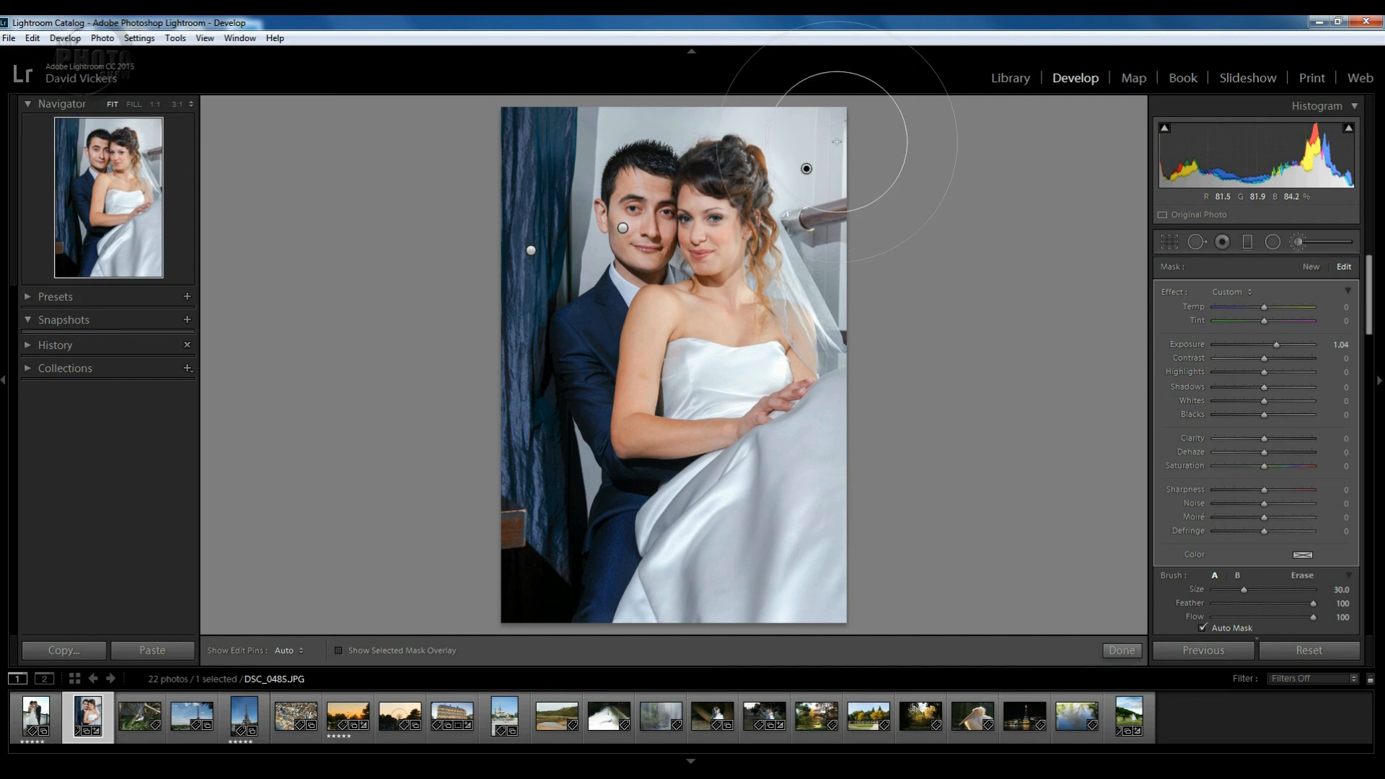
{"action": "left_click", "coordinate": [837, 259]}
{"action": "left_click", "coordinate": [834, 295]}
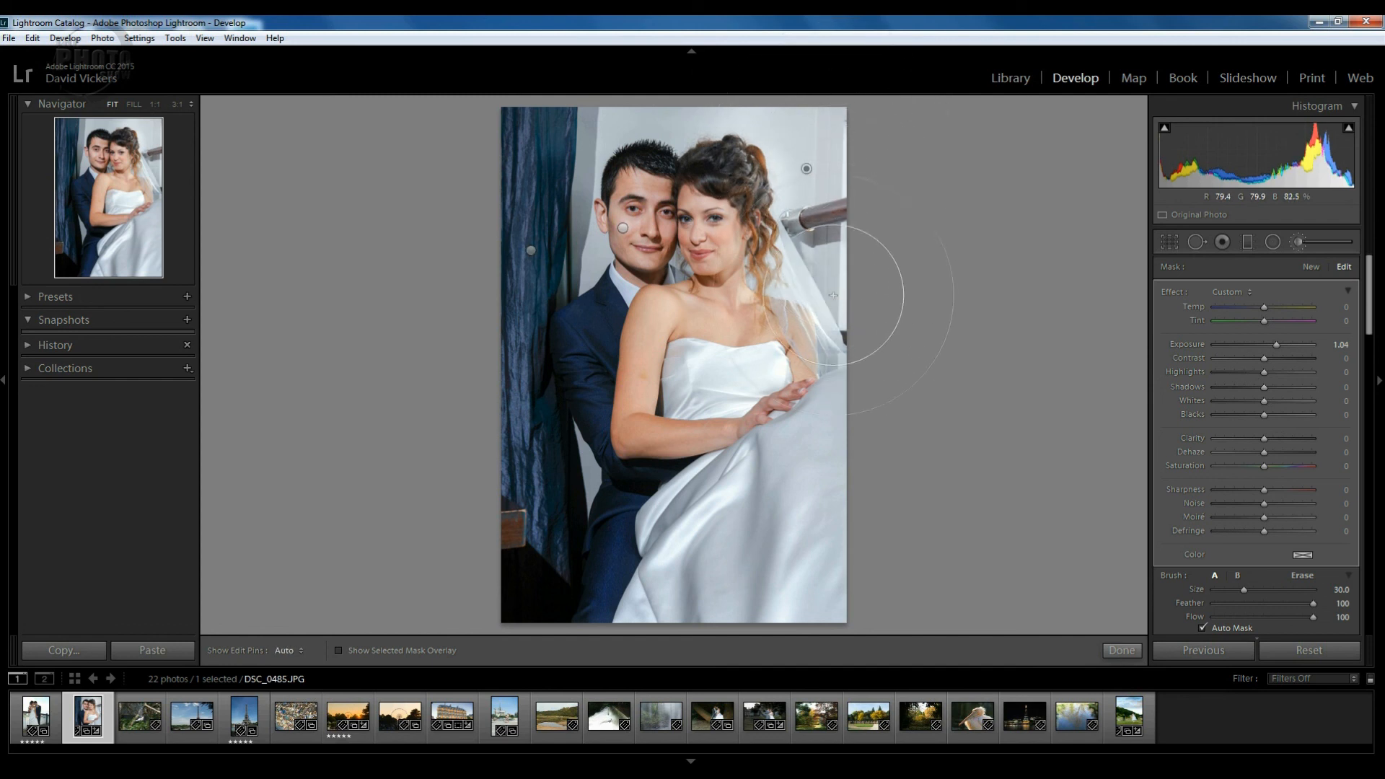
{"action": "left_click", "coordinate": [754, 156]}
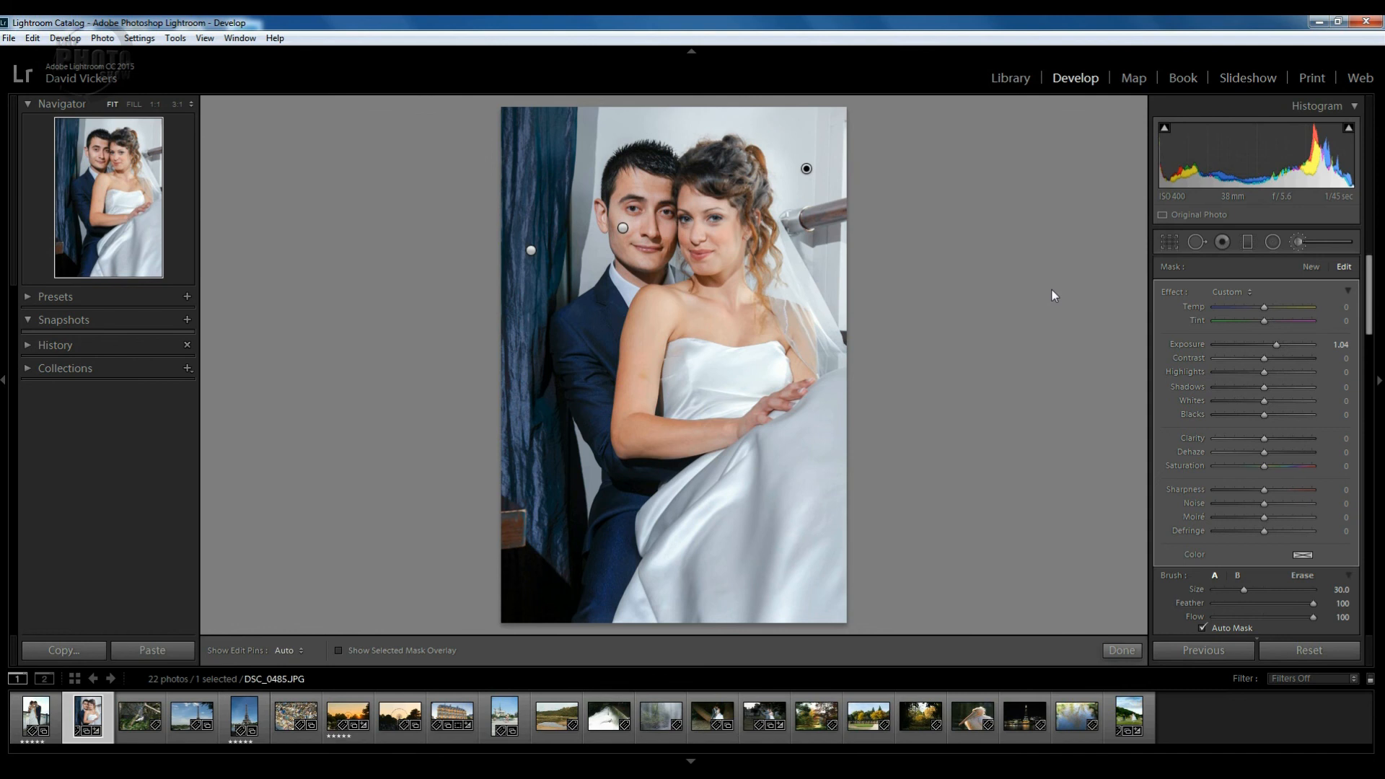
- Set the wall adjustment's exposure to 1.51, highlights to 57, whites to -5 and clarity to -10
{"action": "left_click_drag", "start_coordinate": [1275, 345], "coordinate": [1283, 345]}
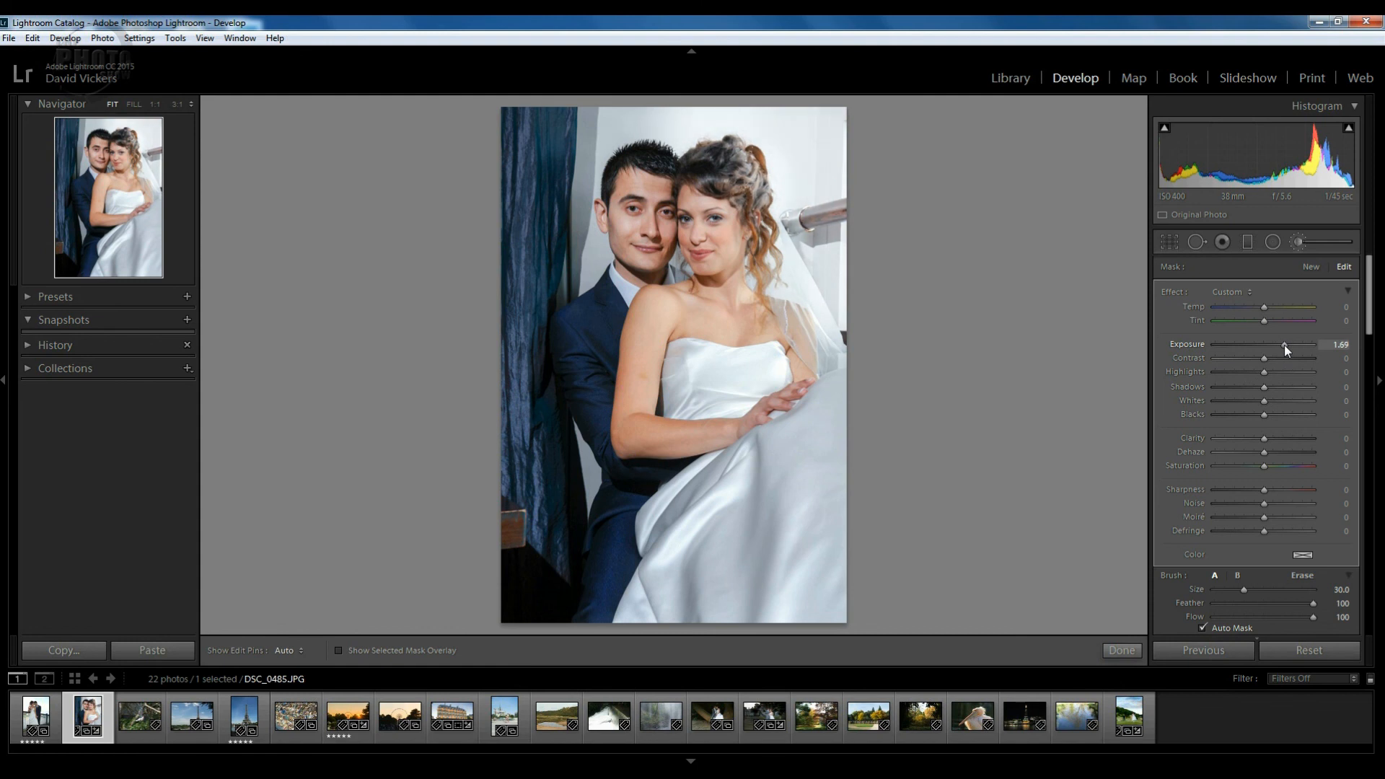
{"action": "left_click_drag", "start_coordinate": [1284, 345], "coordinate": [1282, 345]}
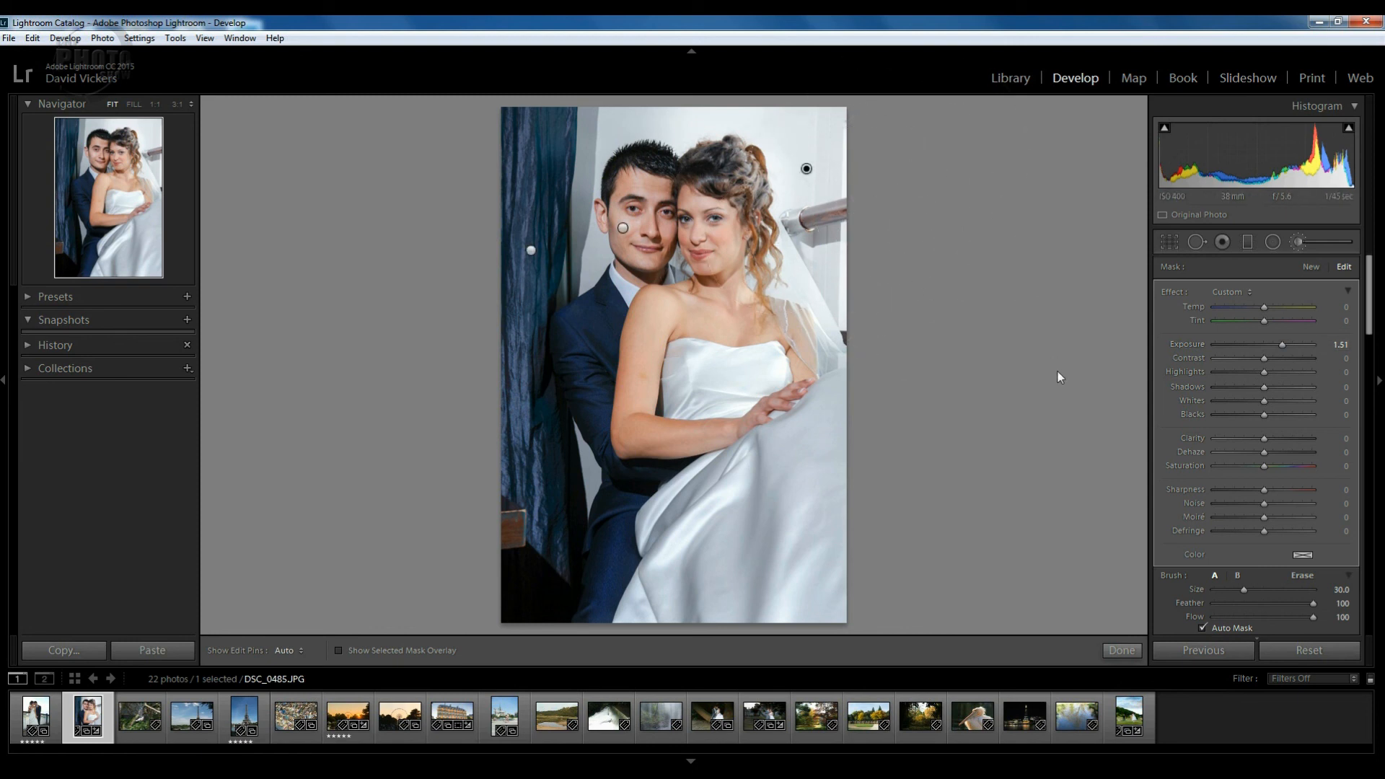
{"action": "mouse_move", "coordinate": [1262, 371]}
{"action": "left_mouse_down"}
{"action": "mouse_move", "coordinate": [1292, 372]}
{"action": "mouse_move", "coordinate": [1263, 401]}
{"action": "left_mouse_up"}
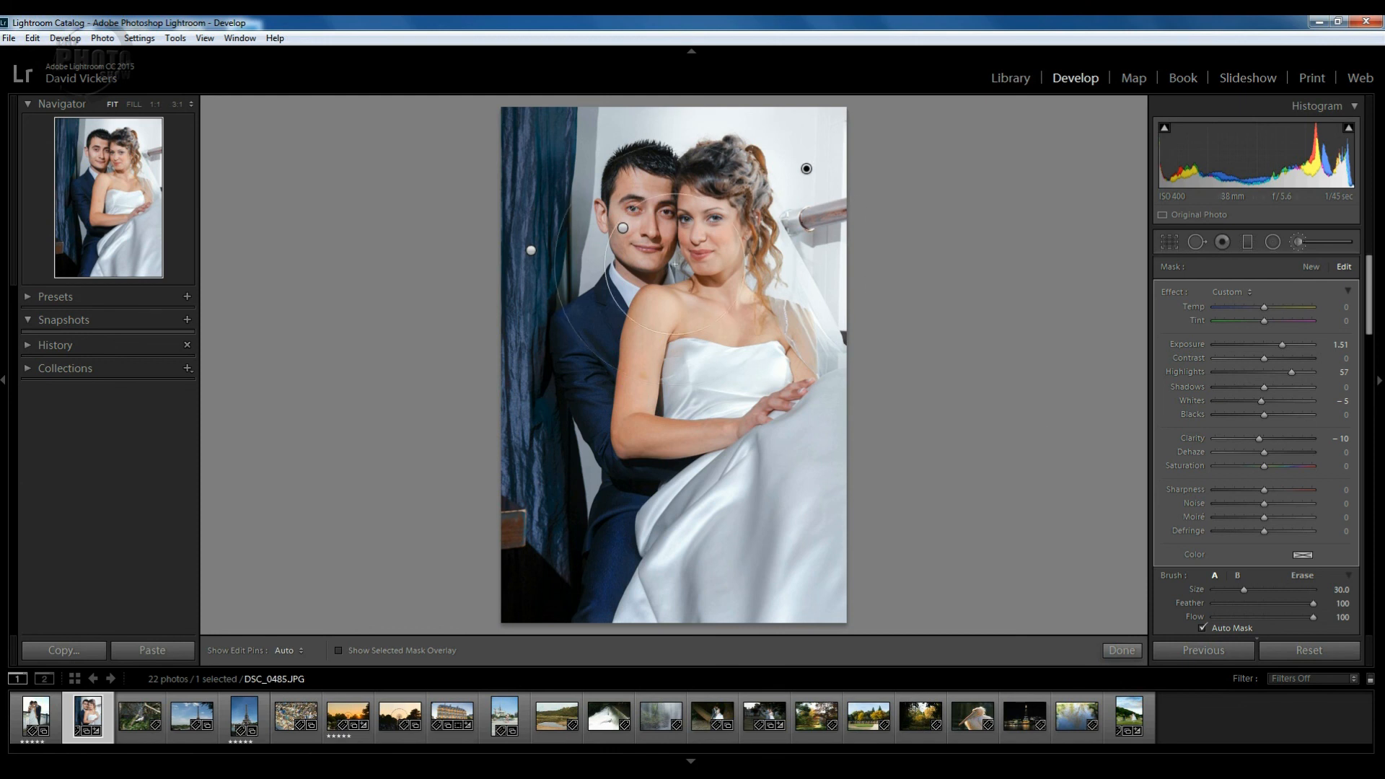
- Check the skin and curtain adjustment pins, and toggle all brush adjustments off and on to compare the photo
{"action": "mouse_move", "coordinate": [624, 229]}
{"action": "mouse_move", "coordinate": [531, 254]}
{"action": "scroll", "coordinate": [1374, 326], "scroll_direction": "down", "scroll_amount": 5}
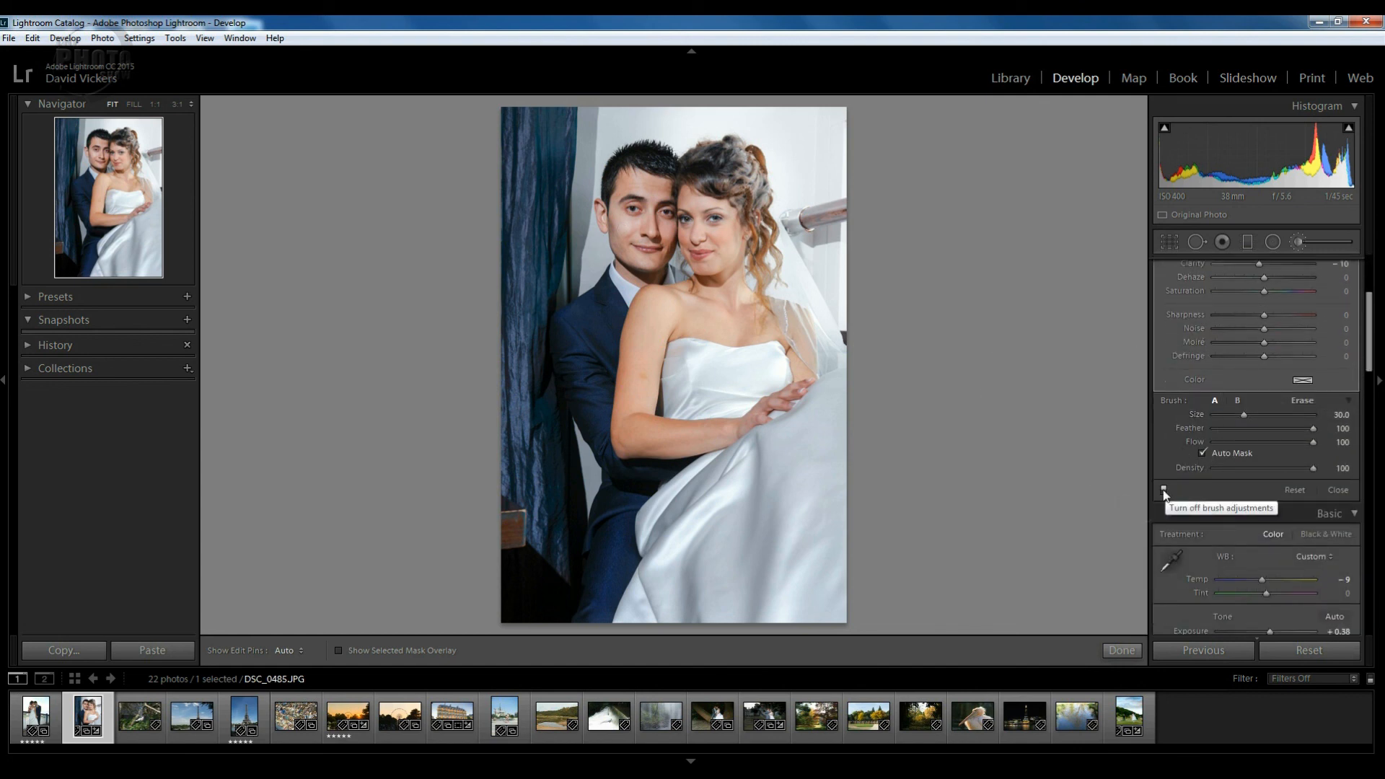
{"action": "left_click", "coordinate": [1163, 491]}
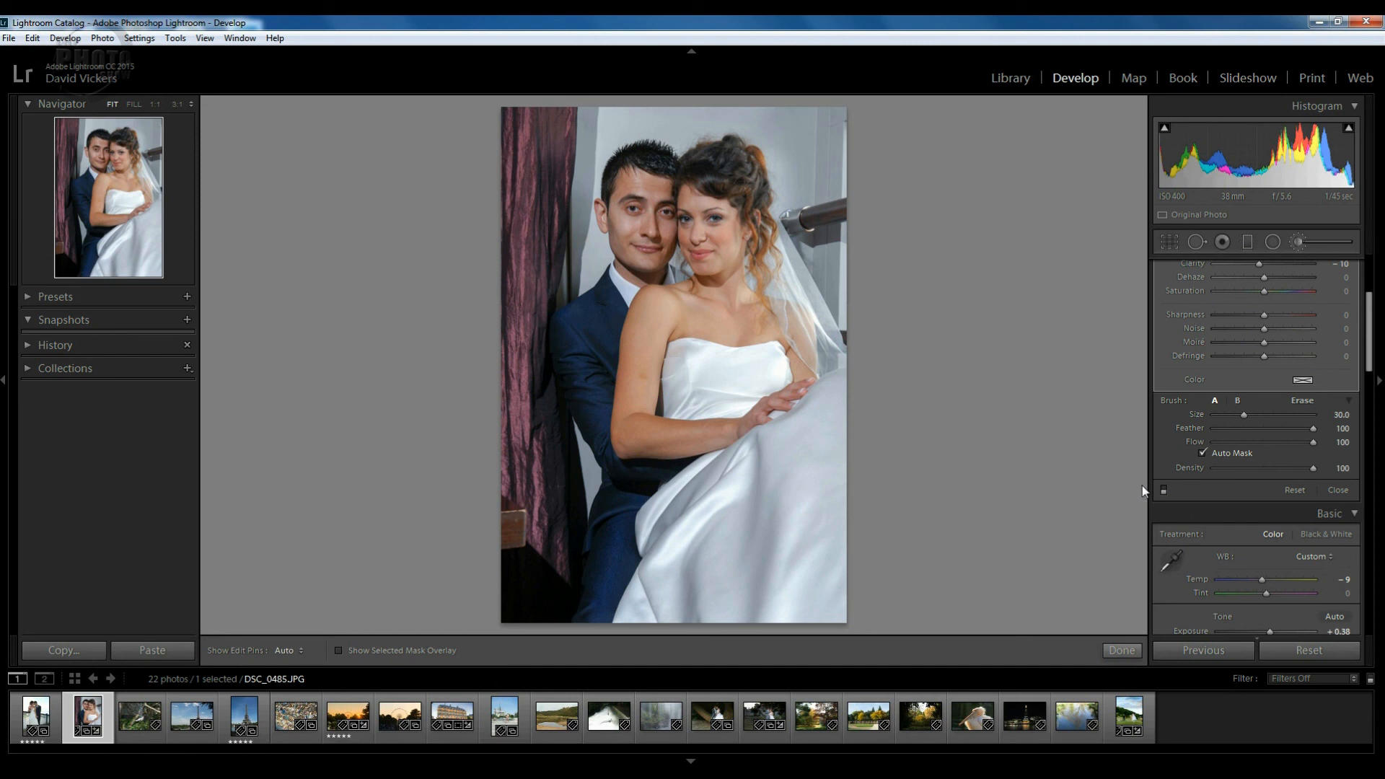
{"action": "left_click", "coordinate": [1163, 490]}
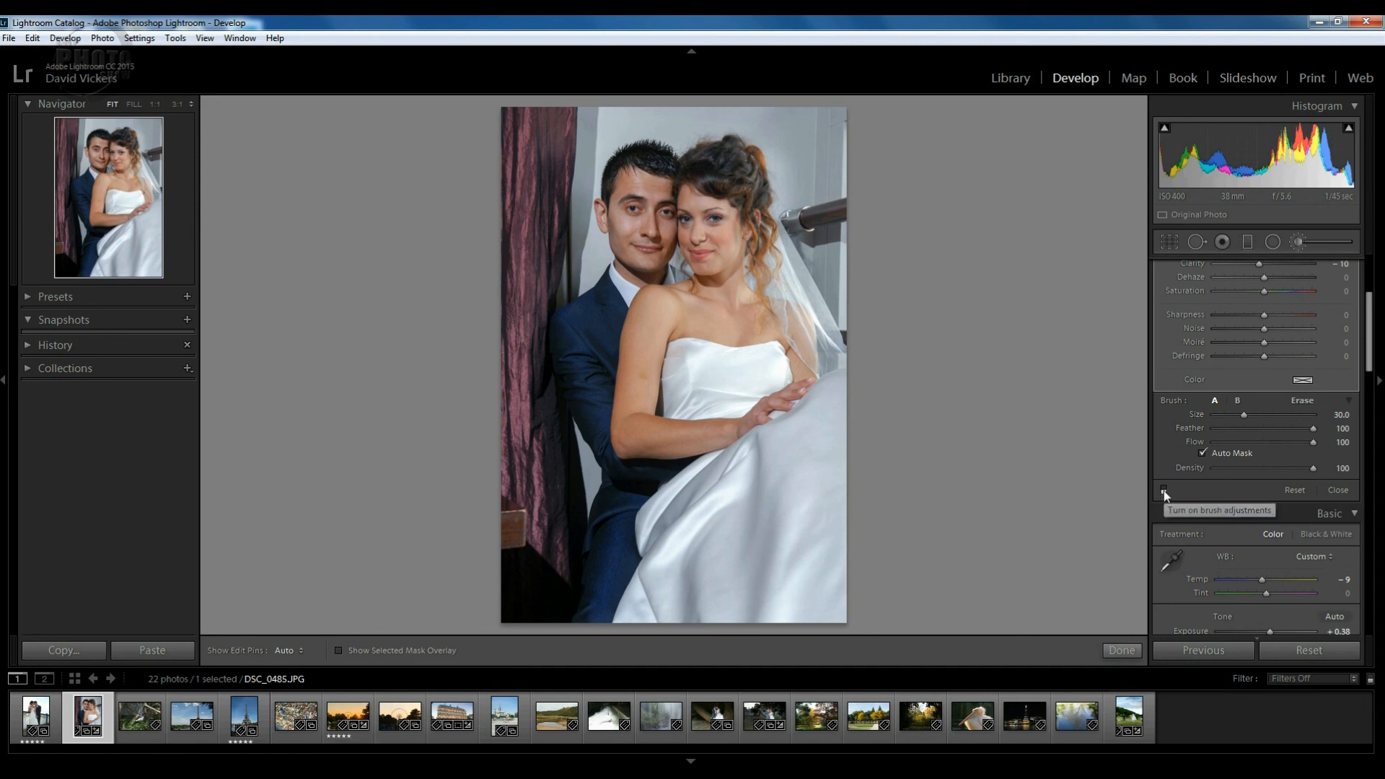